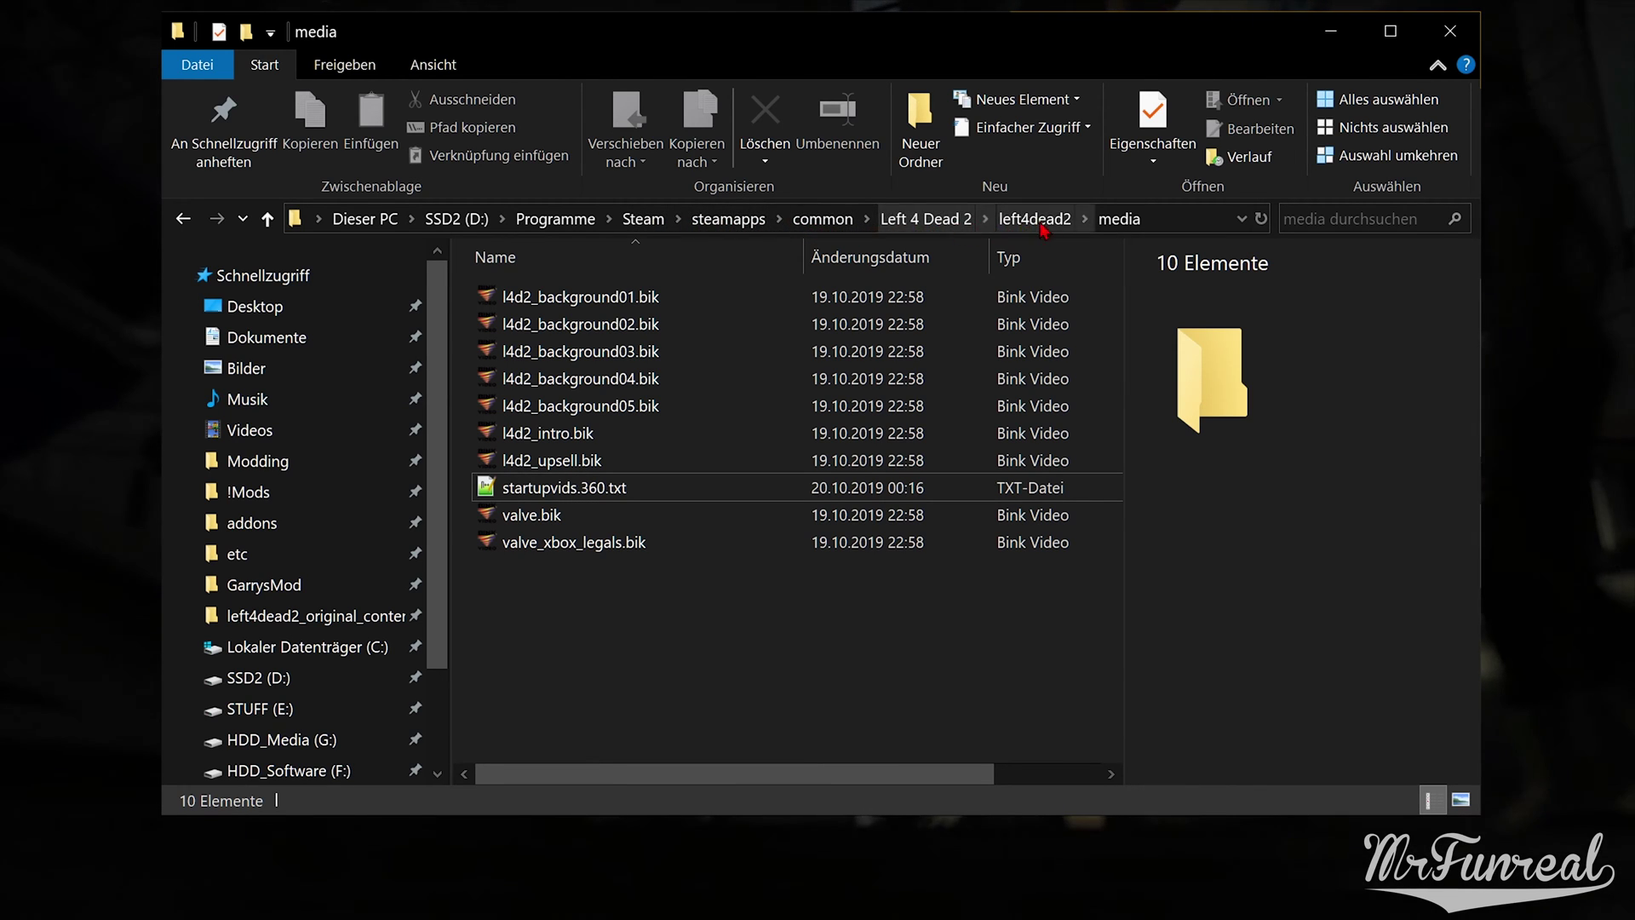
Archive l4d2_background01–05.bik into media.7z with 7-Zip as a backup of the originals.
click(669, 298)
shift+click(630, 406)
right_click(624, 415)
click(694, 564)
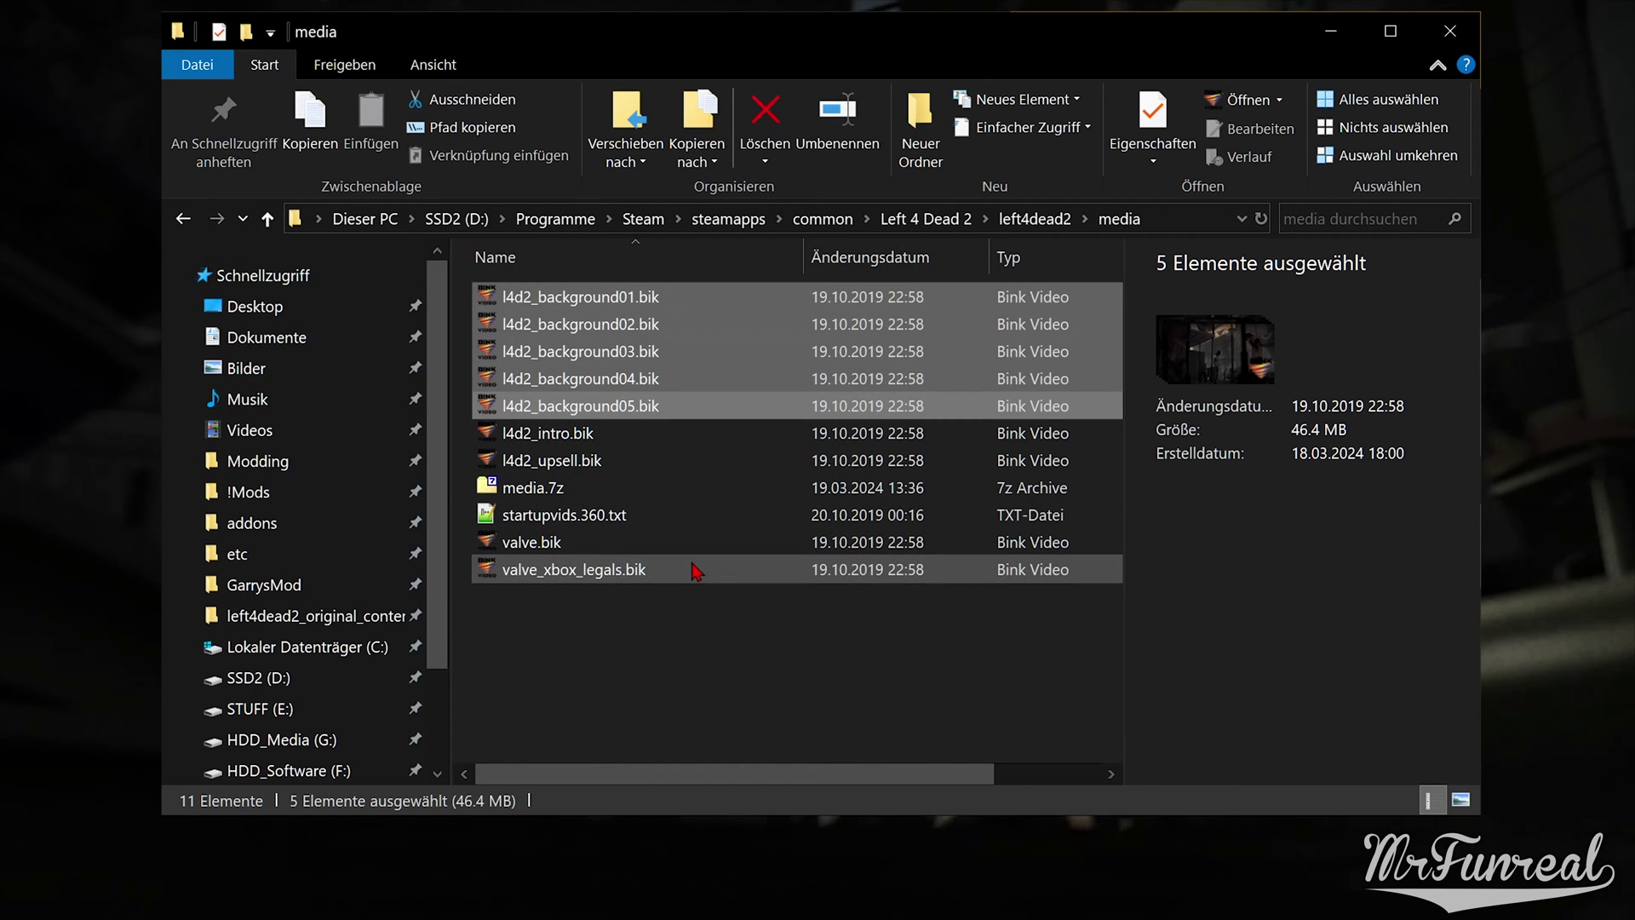
click(569, 492)
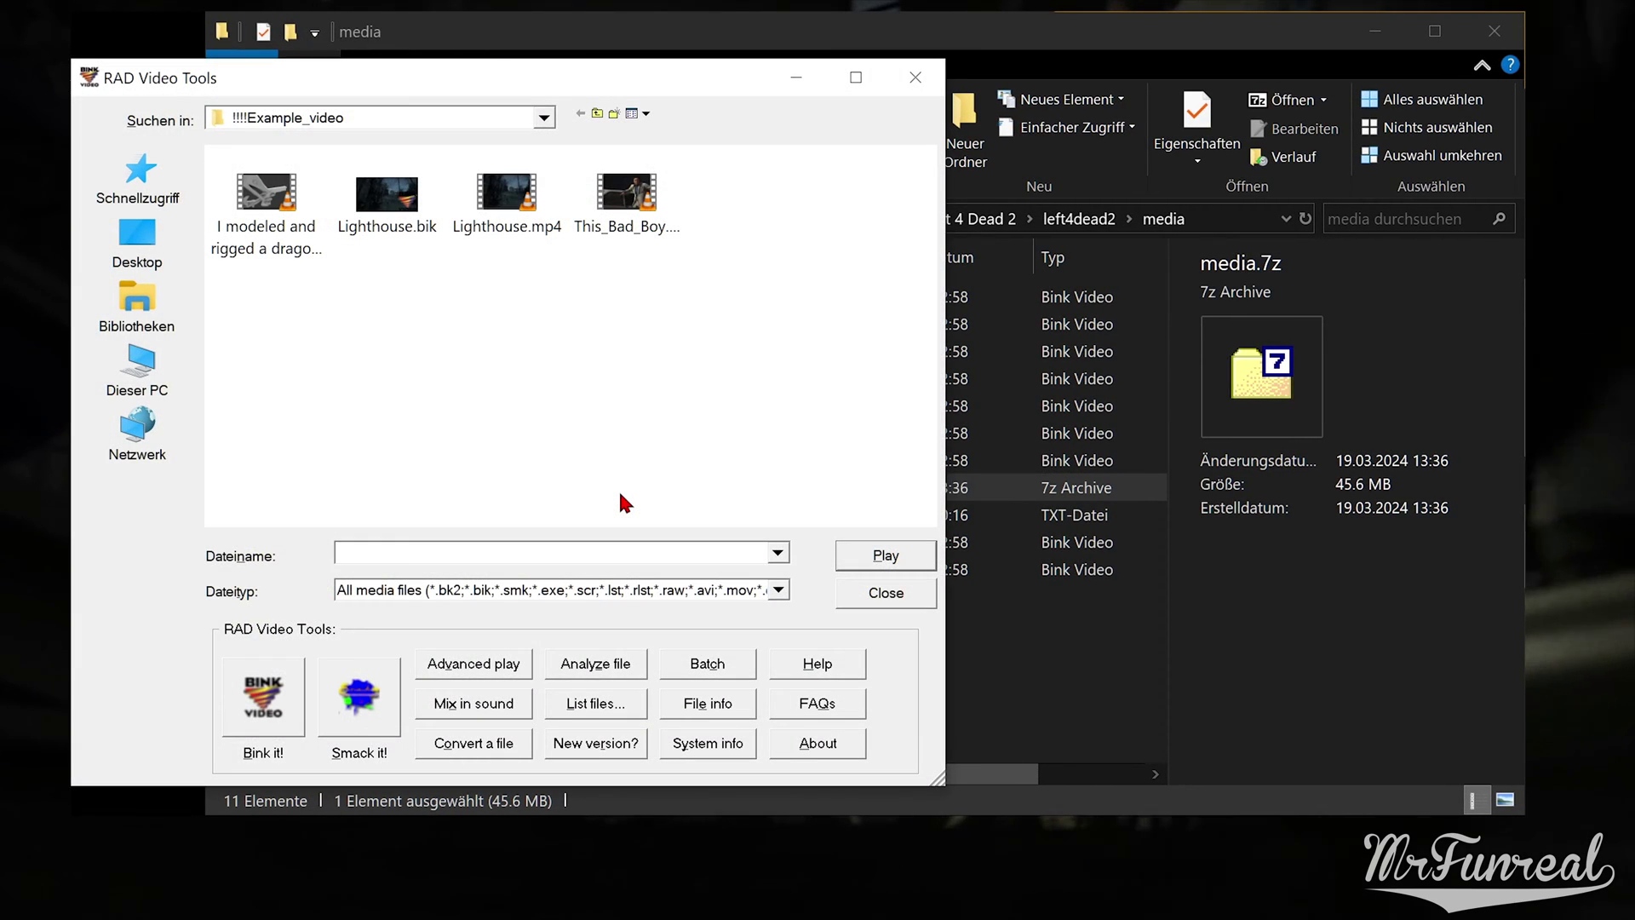
Select the dragon video and This_Bad_Boy.mp4 together and choose Bink it! to convert them.
click(507, 195)
click(262, 211)
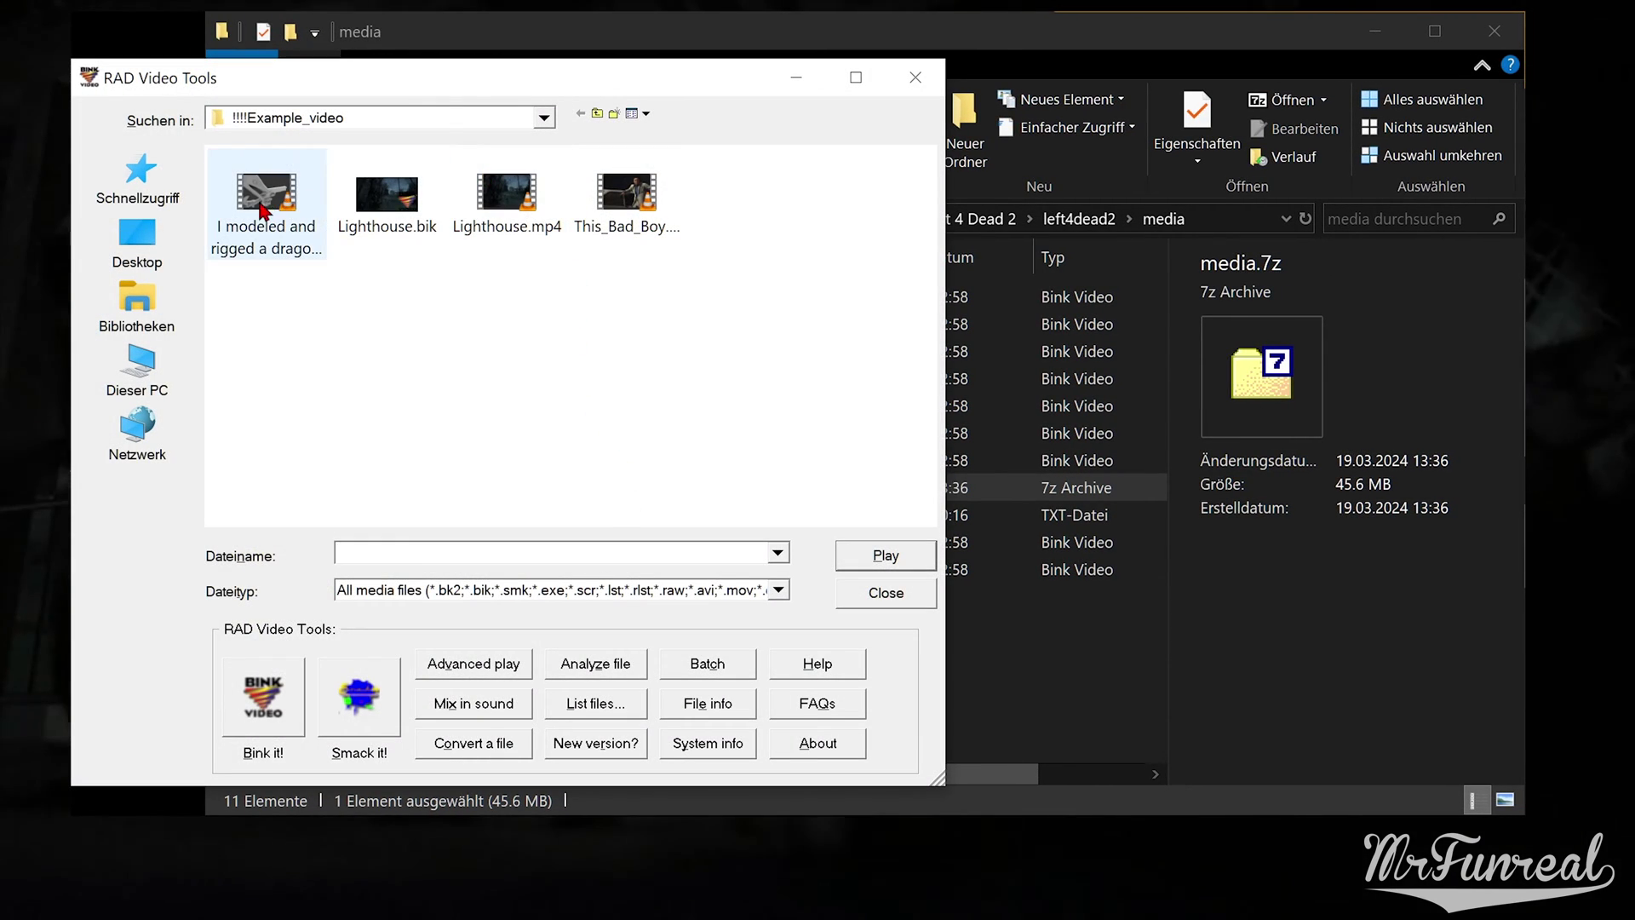
ctrl+click(624, 219)
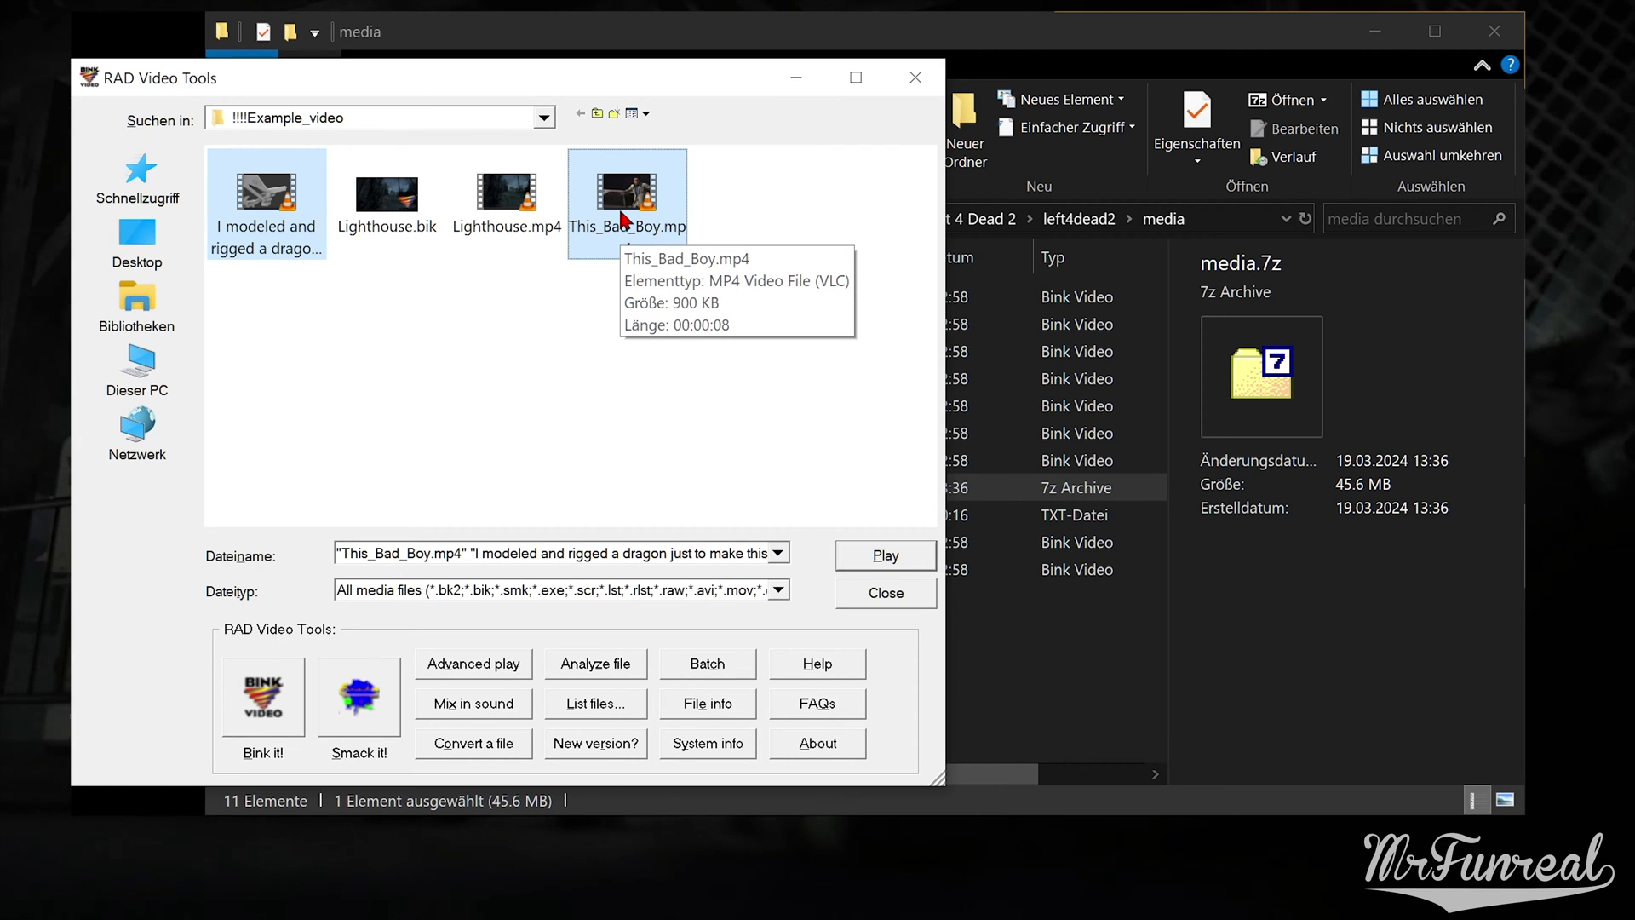
click(271, 707)
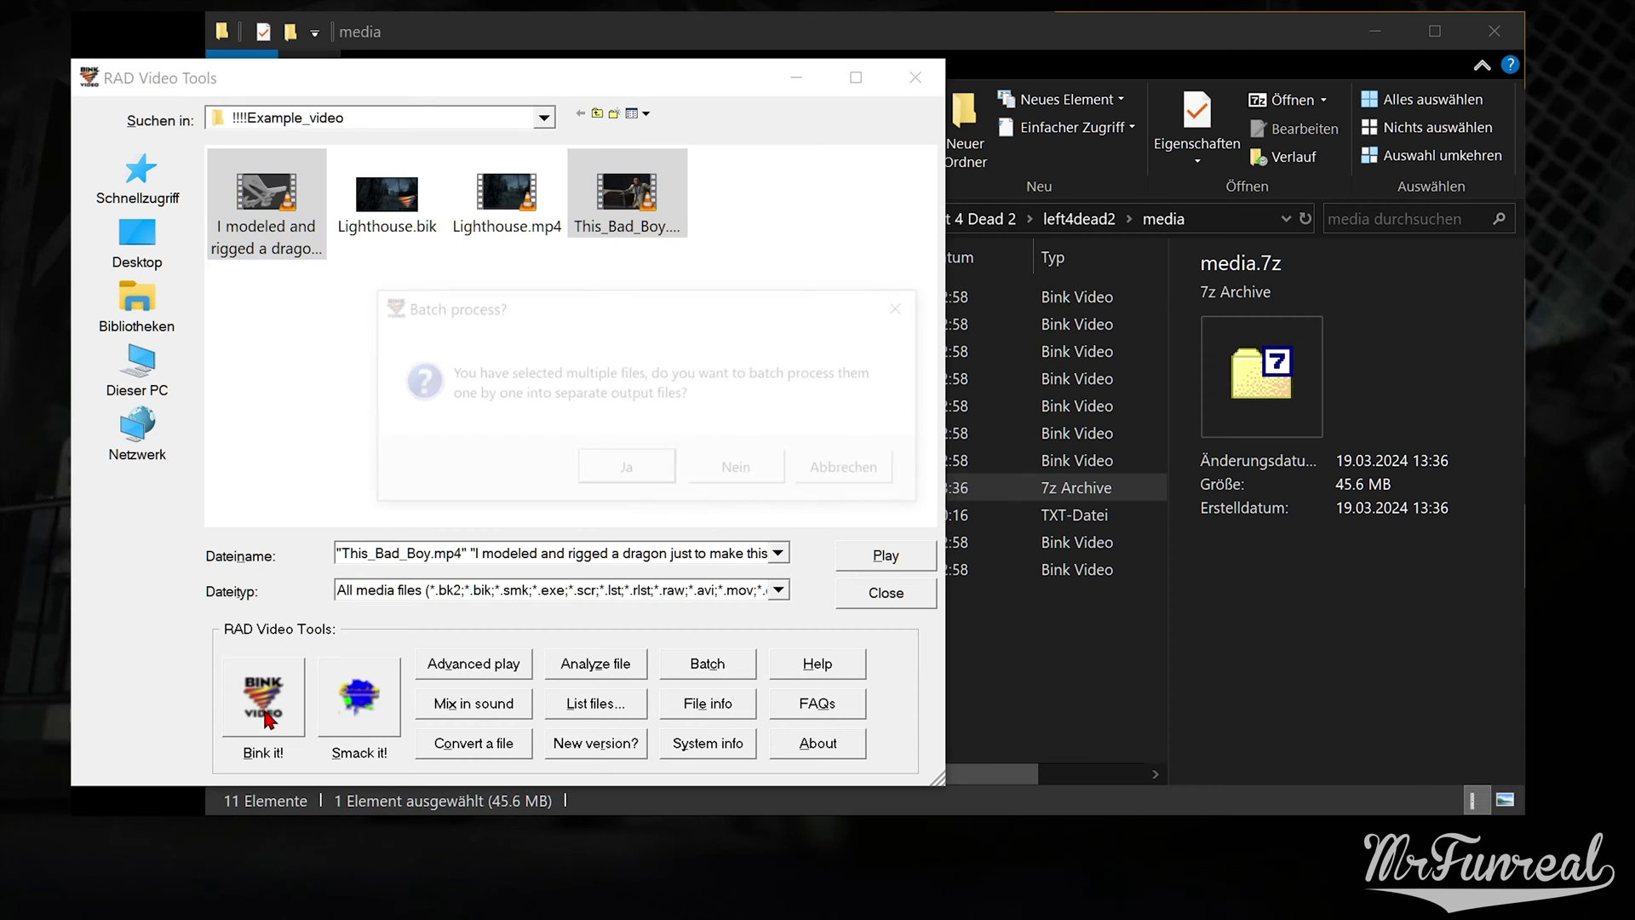
Convert both videos to separate .bik files through a batch run.
click(614, 473)
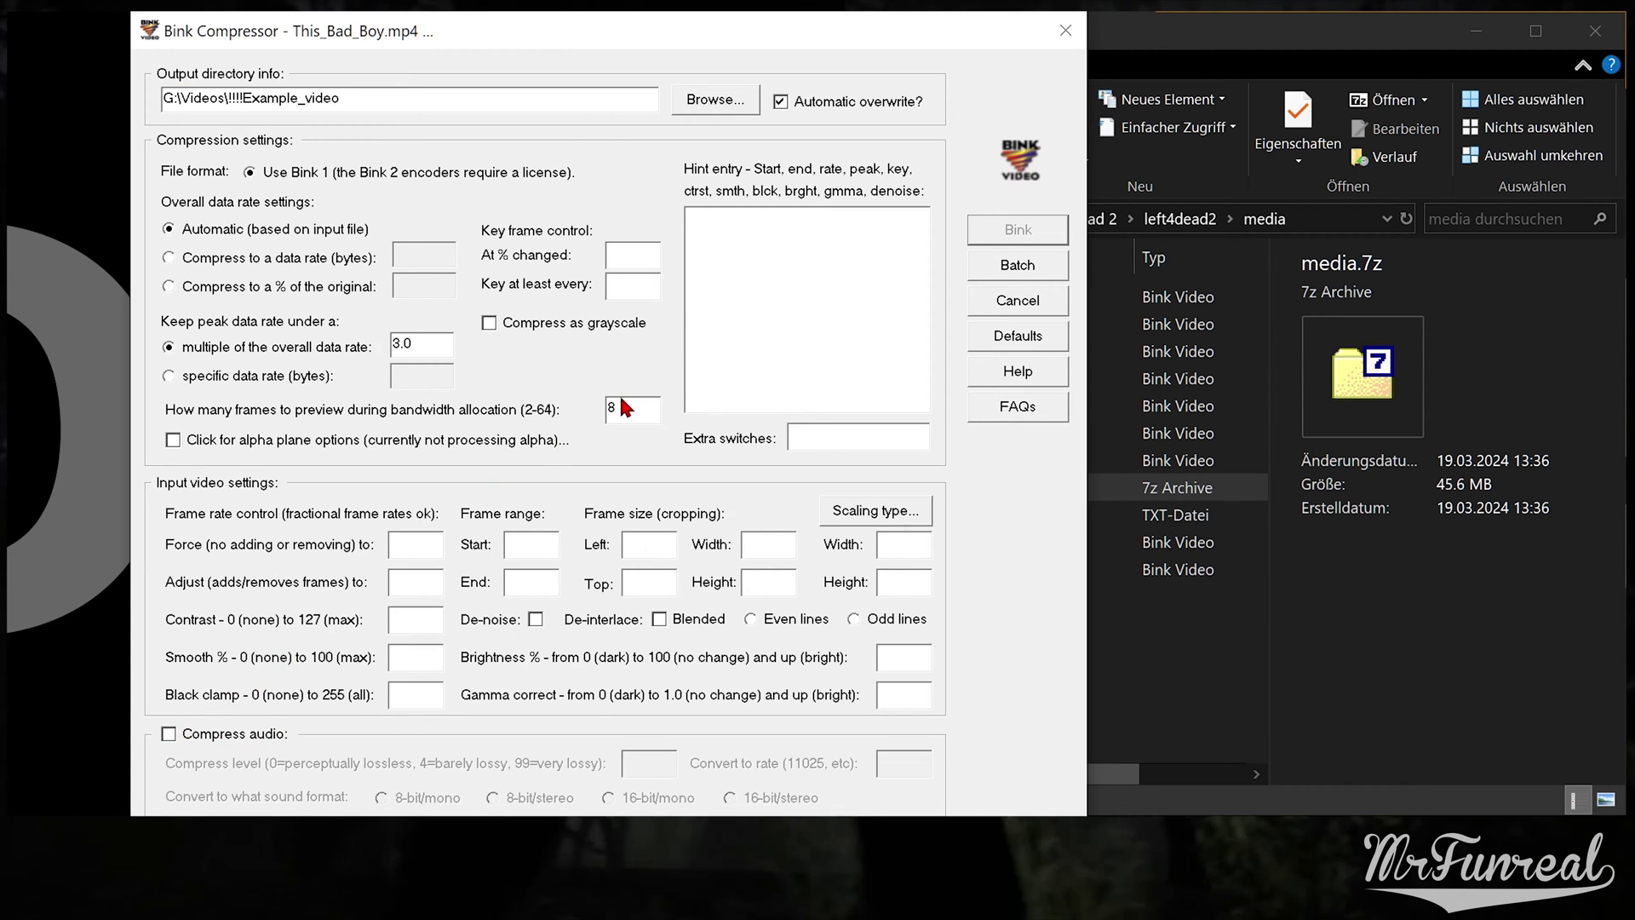
click(1019, 269)
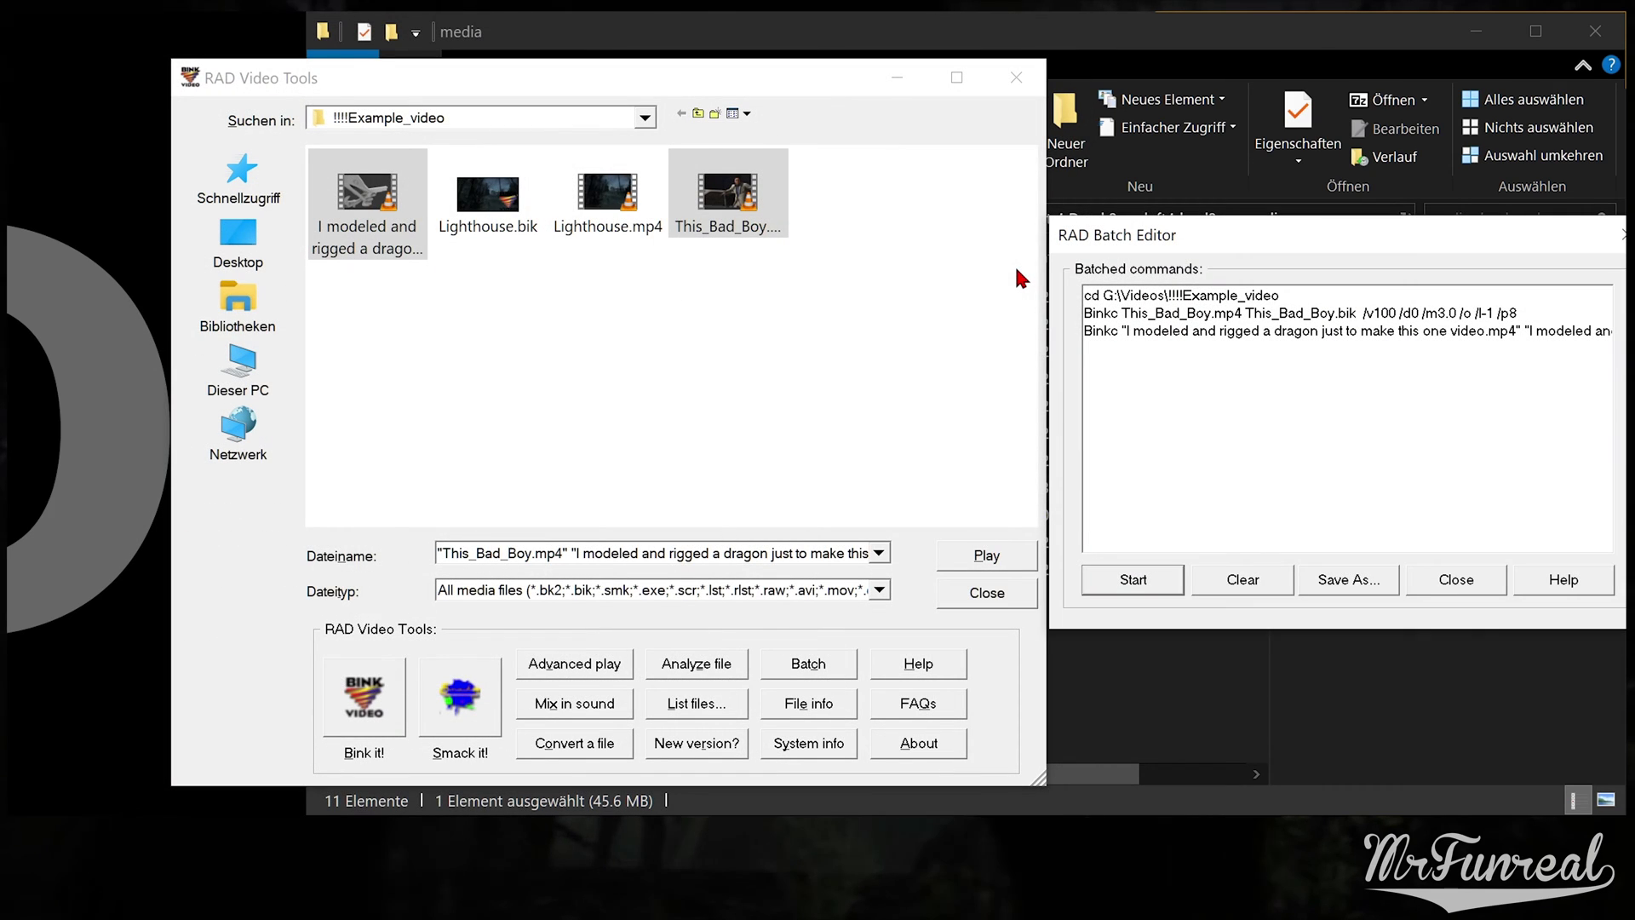
drag(1192, 236, 479, 227)
click(417, 576)
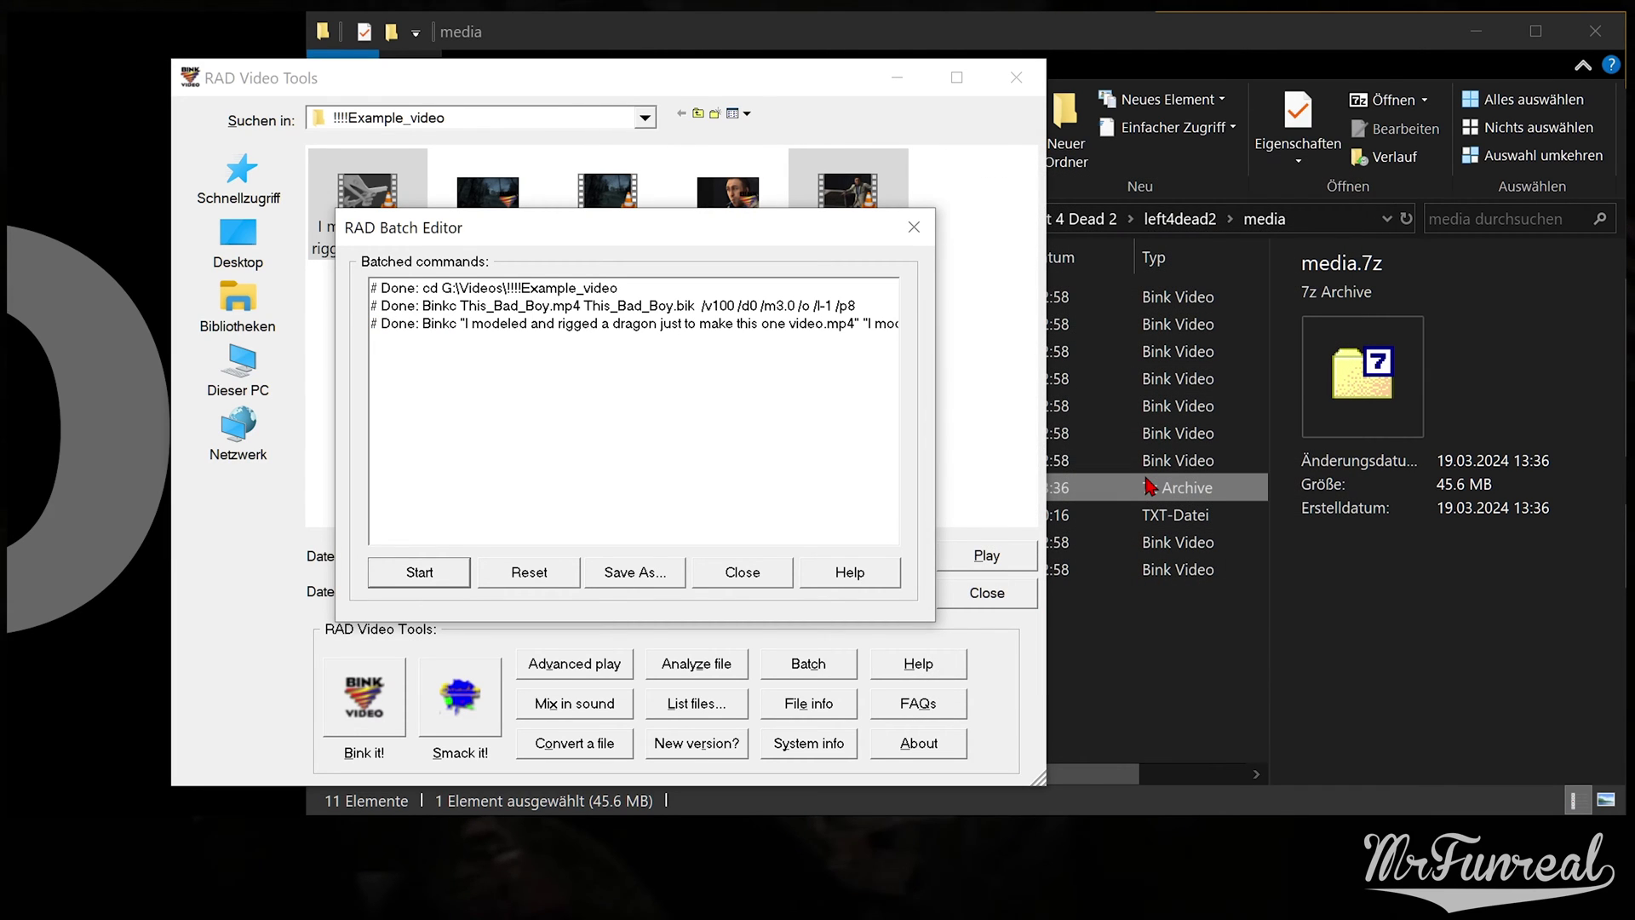
Close the Batch Editor without saving and exit RAD Video Tools.
click(742, 572)
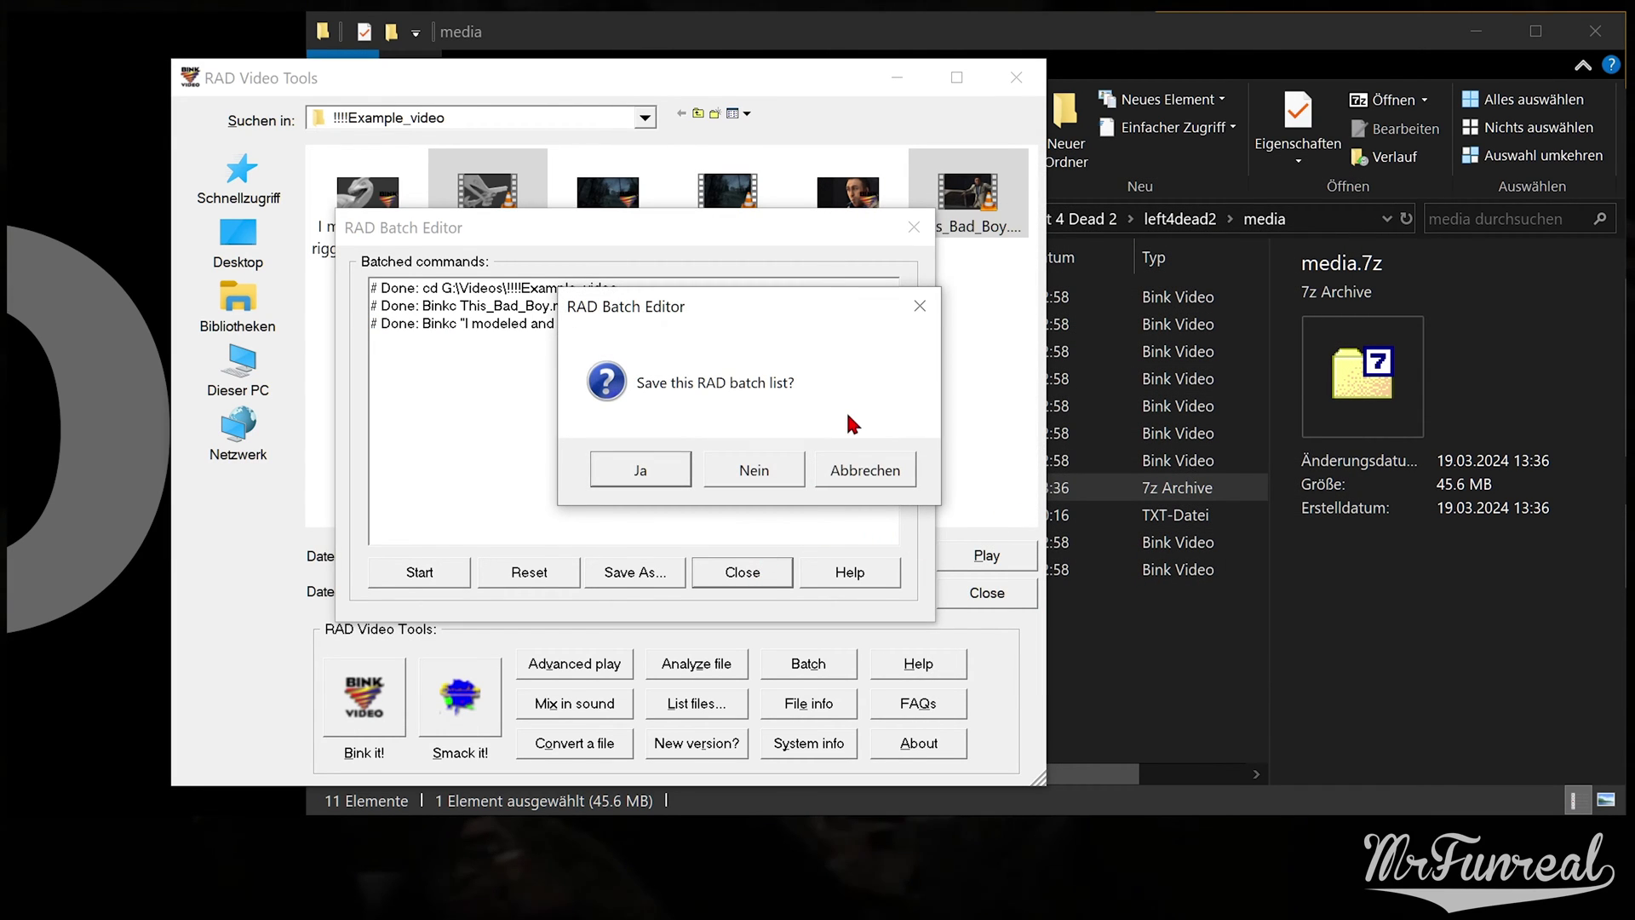
click(753, 468)
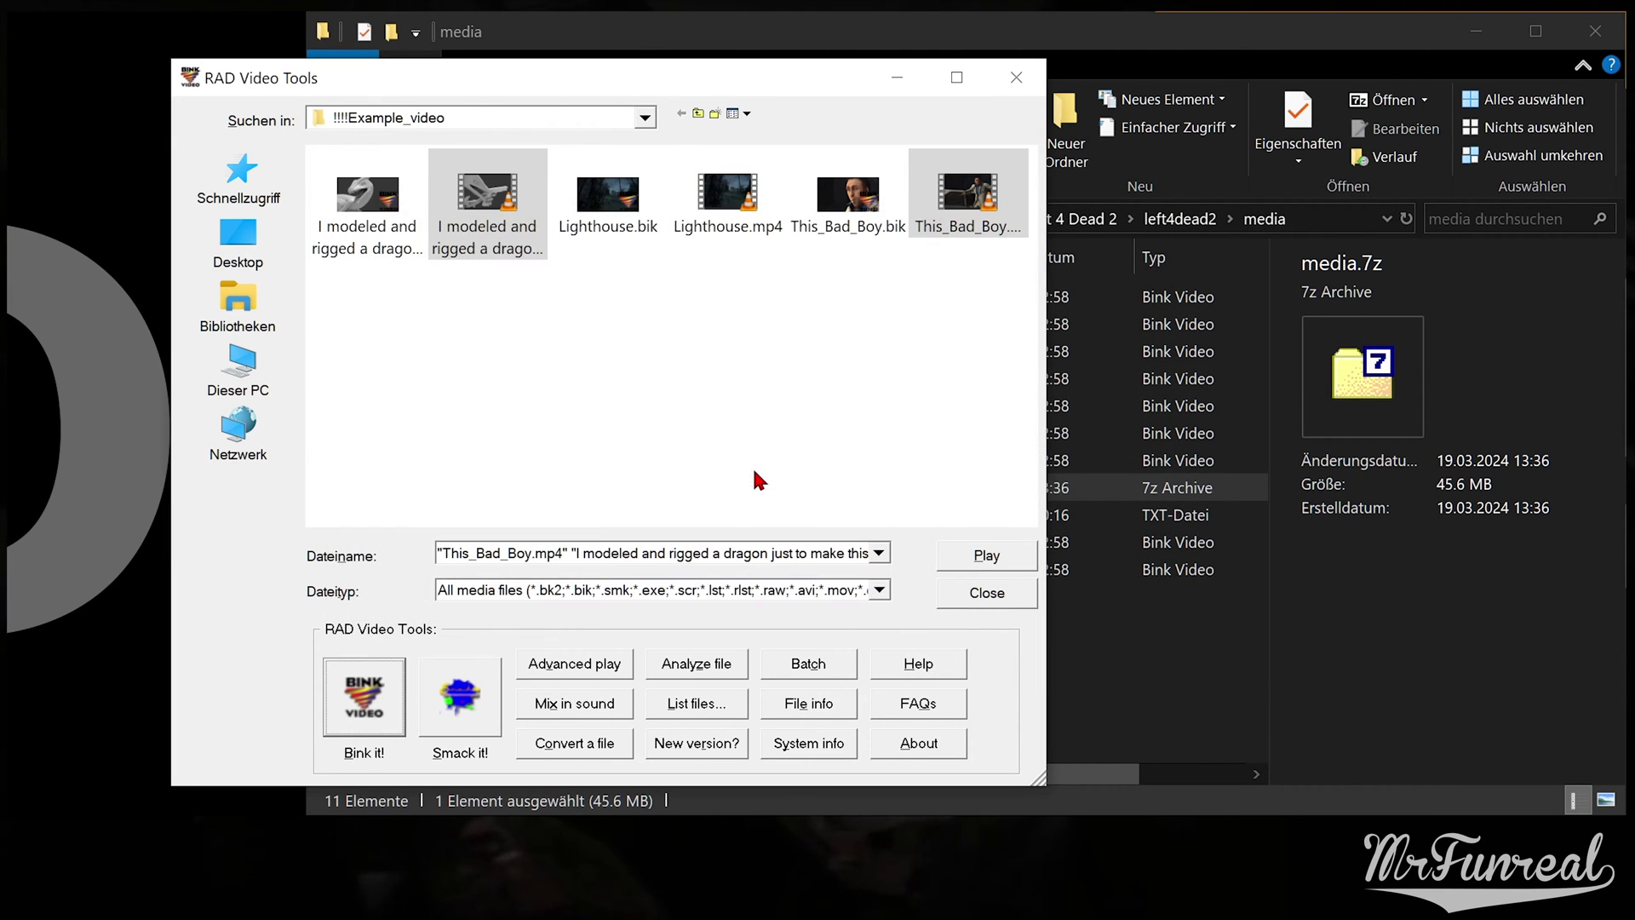
click(1017, 78)
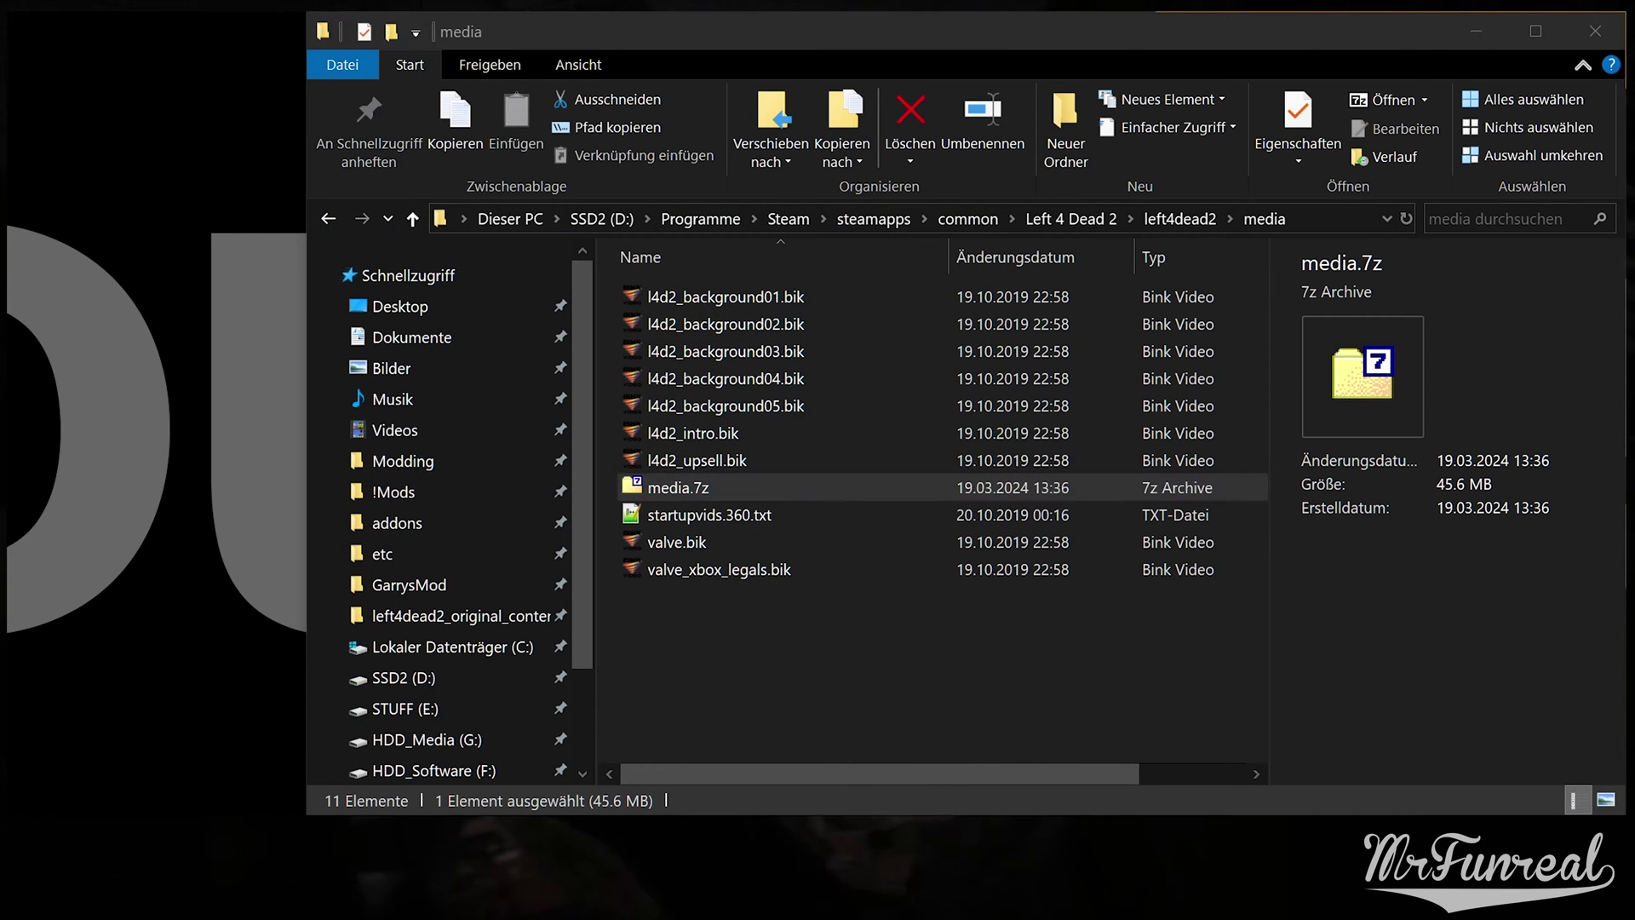
Copy the three converted .bik videos into media and delete the original l4d2_background01–03.bik.
key(alt+Tab)
ctrl+click(394, 359)
ctrl+click(400, 407)
click(1411, 639)
key(ctrl+v)
click(815, 332)
shift+click(810, 375)
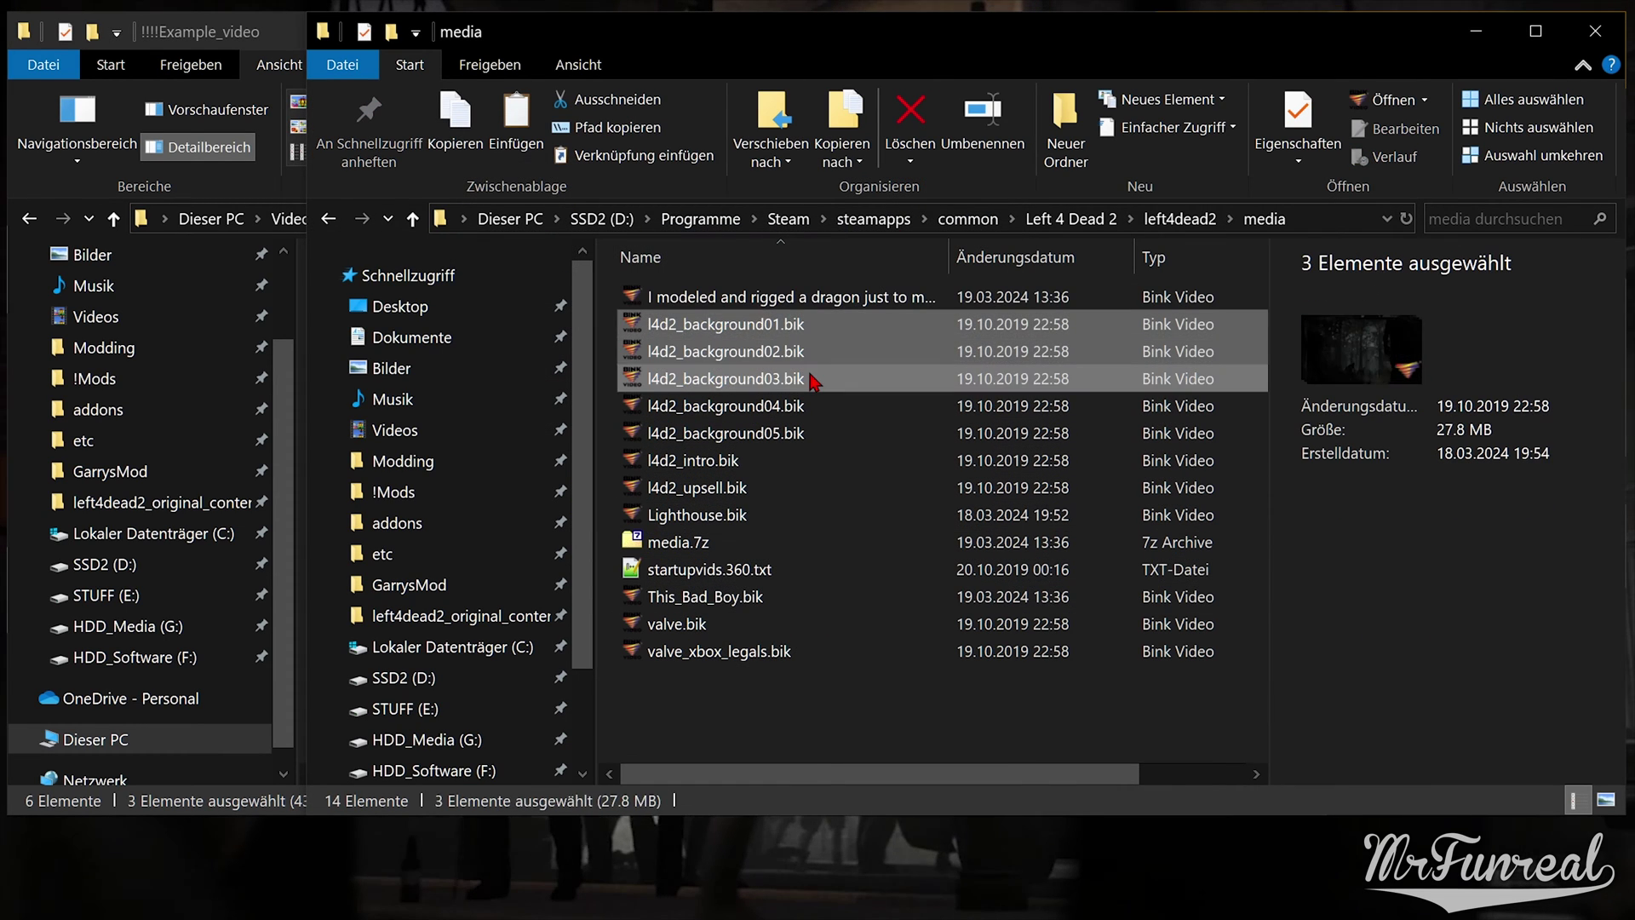
key(Delete)
Rename the three converted videos to l4d2_background01.bik, l4d2_background02.bik and l4d2_background03.bik.
key(ctrl+c)
key(shift+Tab)
key(ctrl+v)
text(1)
click(696, 432)
key(F2)
key(Tab)
key(ctrl+v)
text(3)
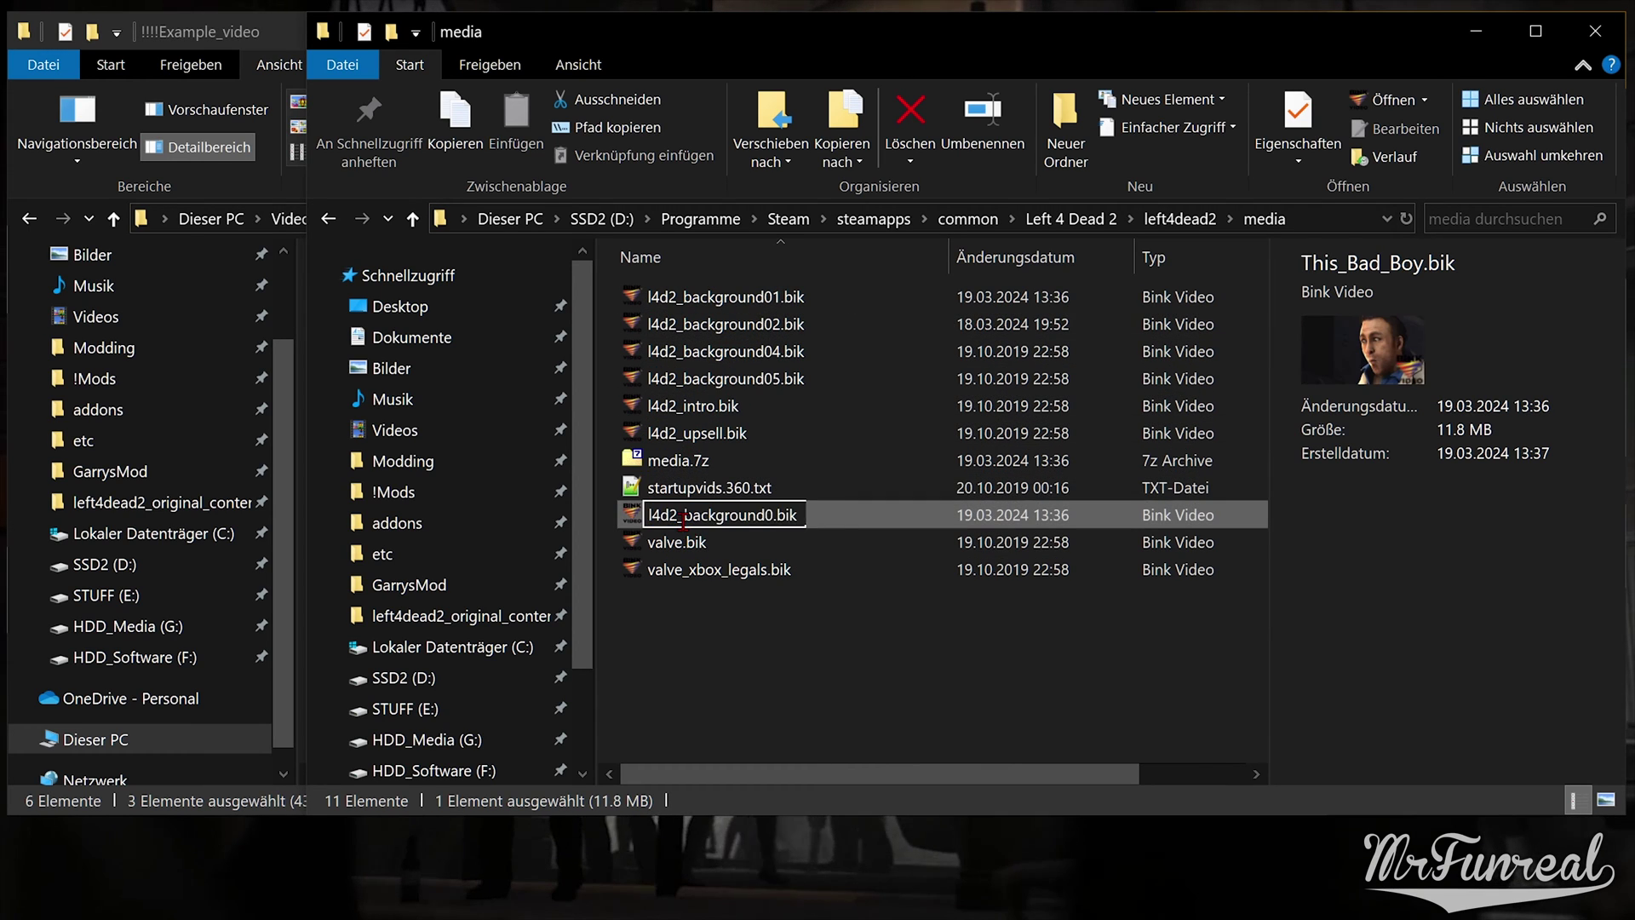
key(Return)
click(729, 303)
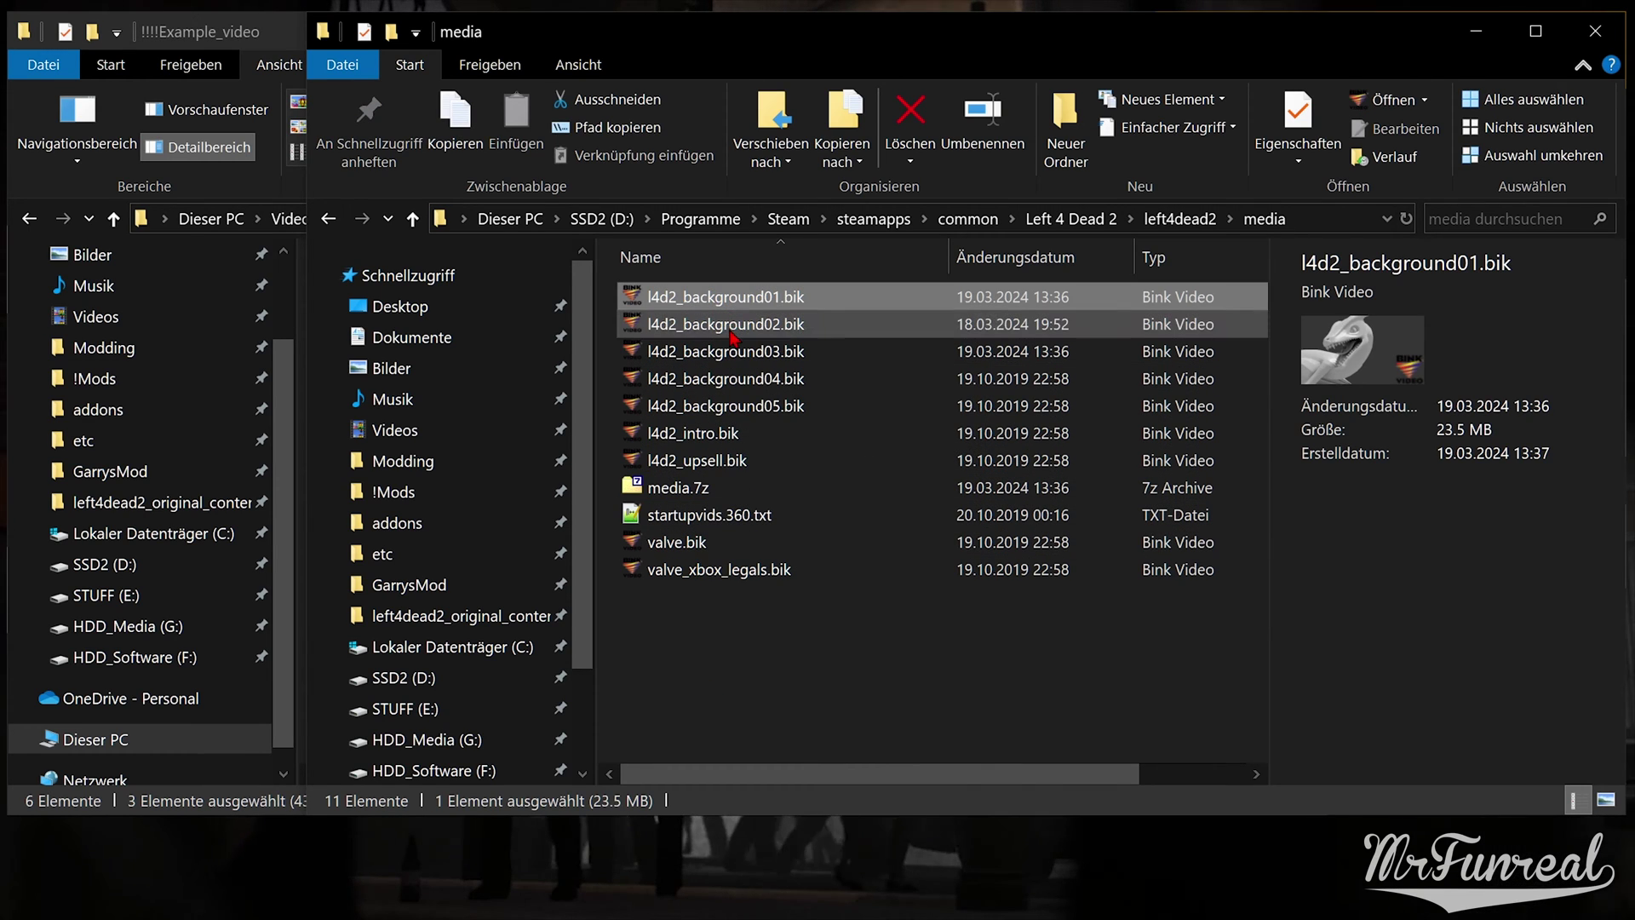
click(730, 332)
double_click(717, 299)
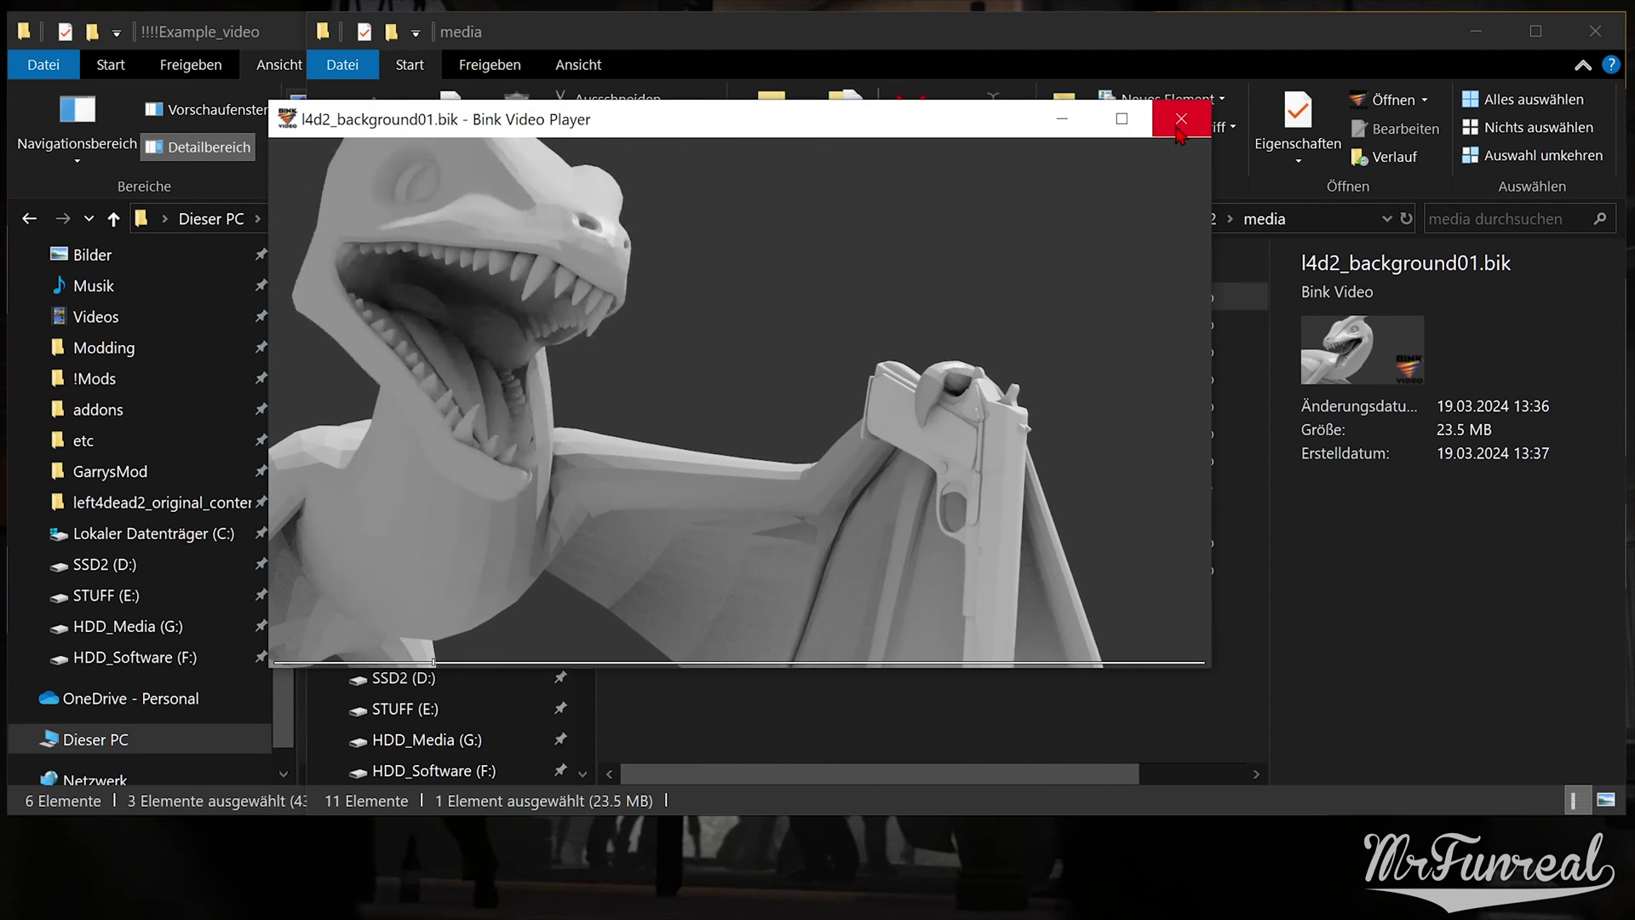
click(1179, 119)
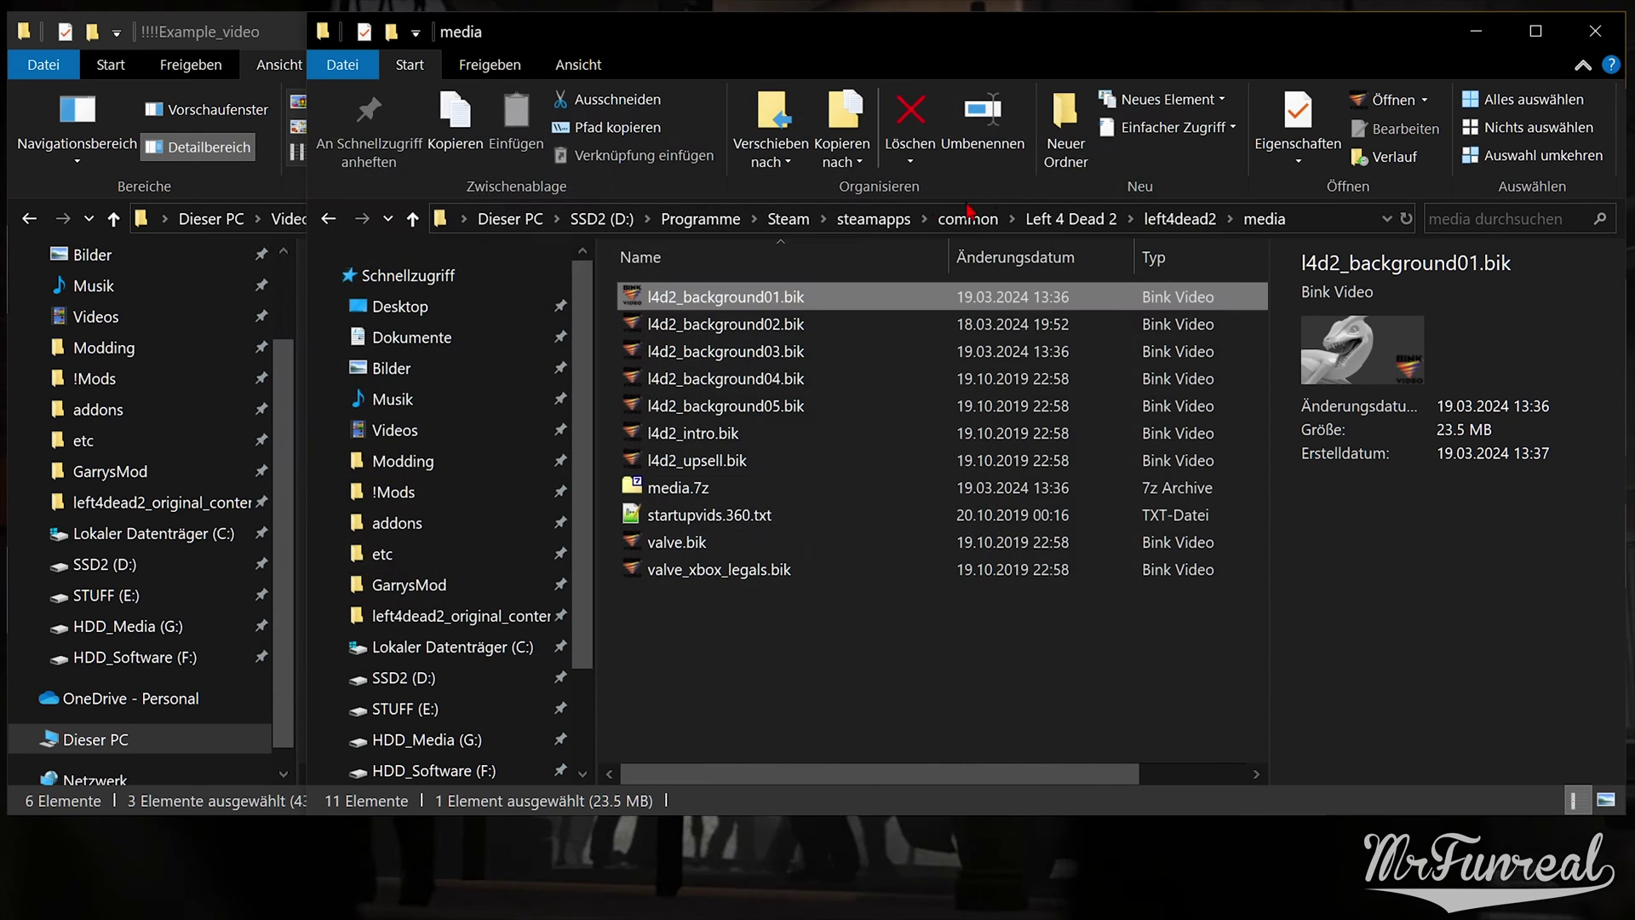
click(730, 333)
double_click(701, 358)
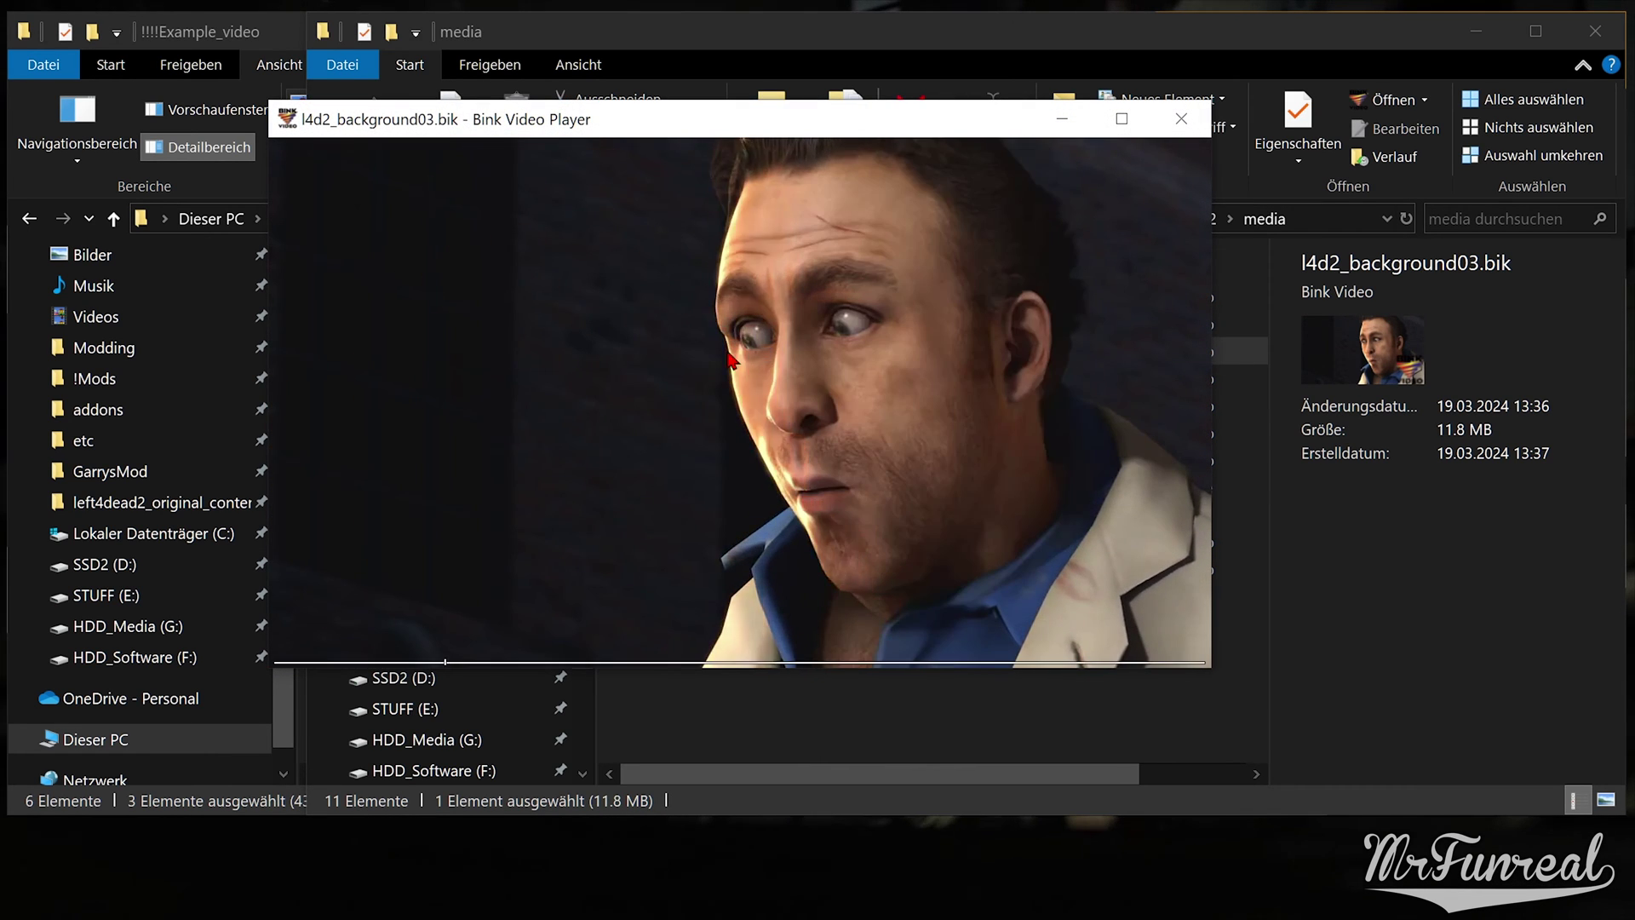
click(1184, 128)
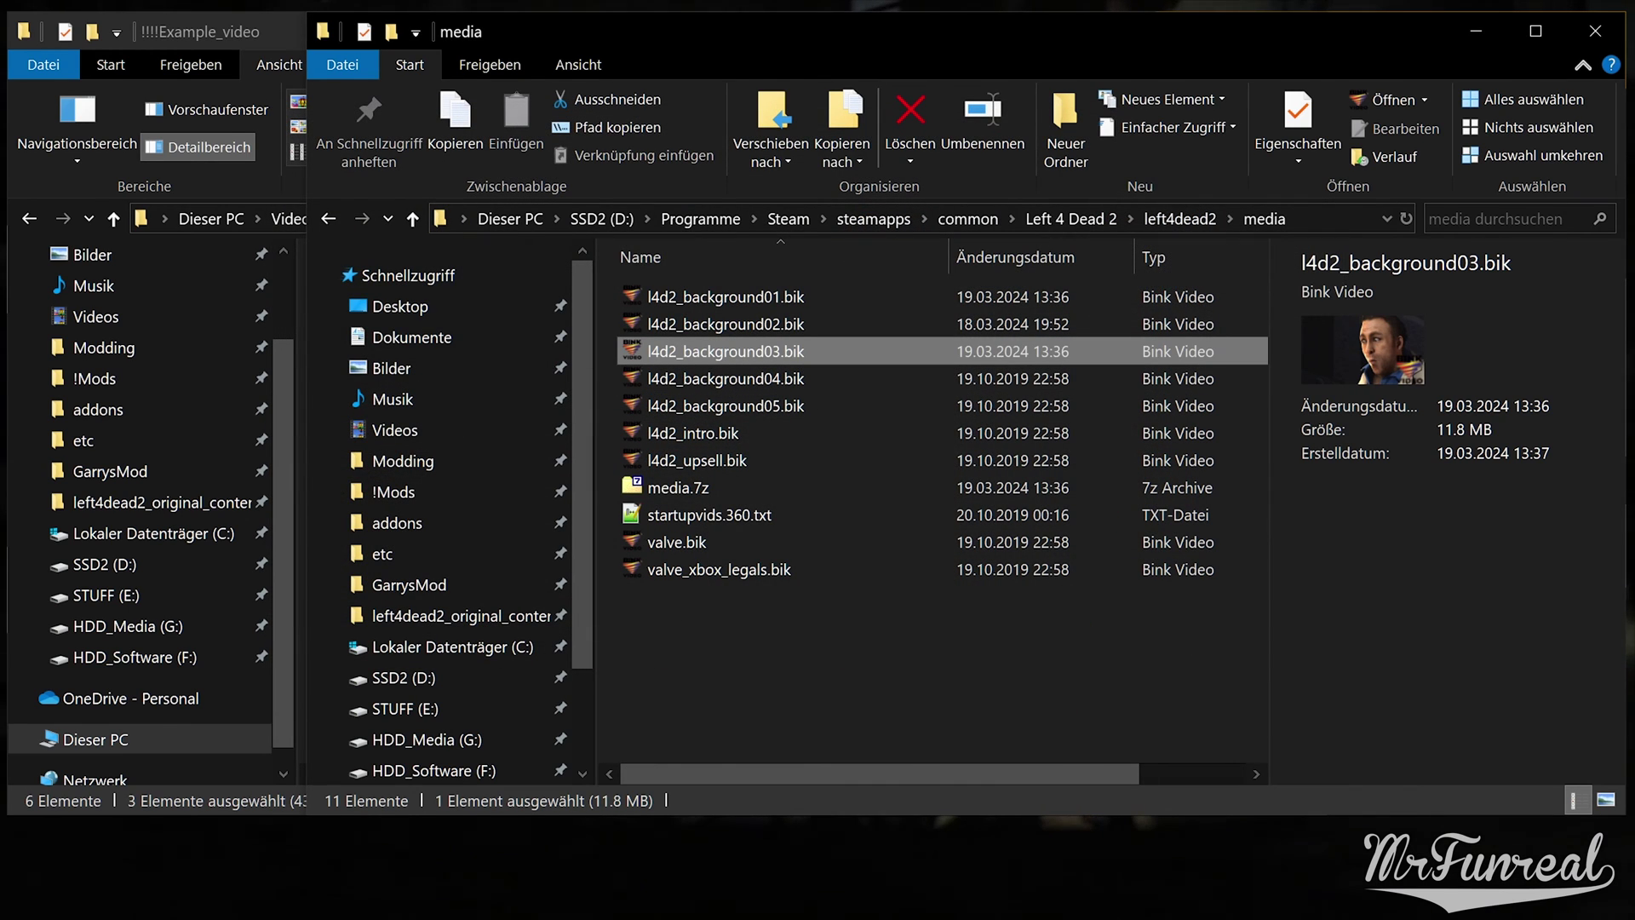
Put -background 3 at the start of Left 4 Dead 2's Steam launch options.
key(alt+Tab)
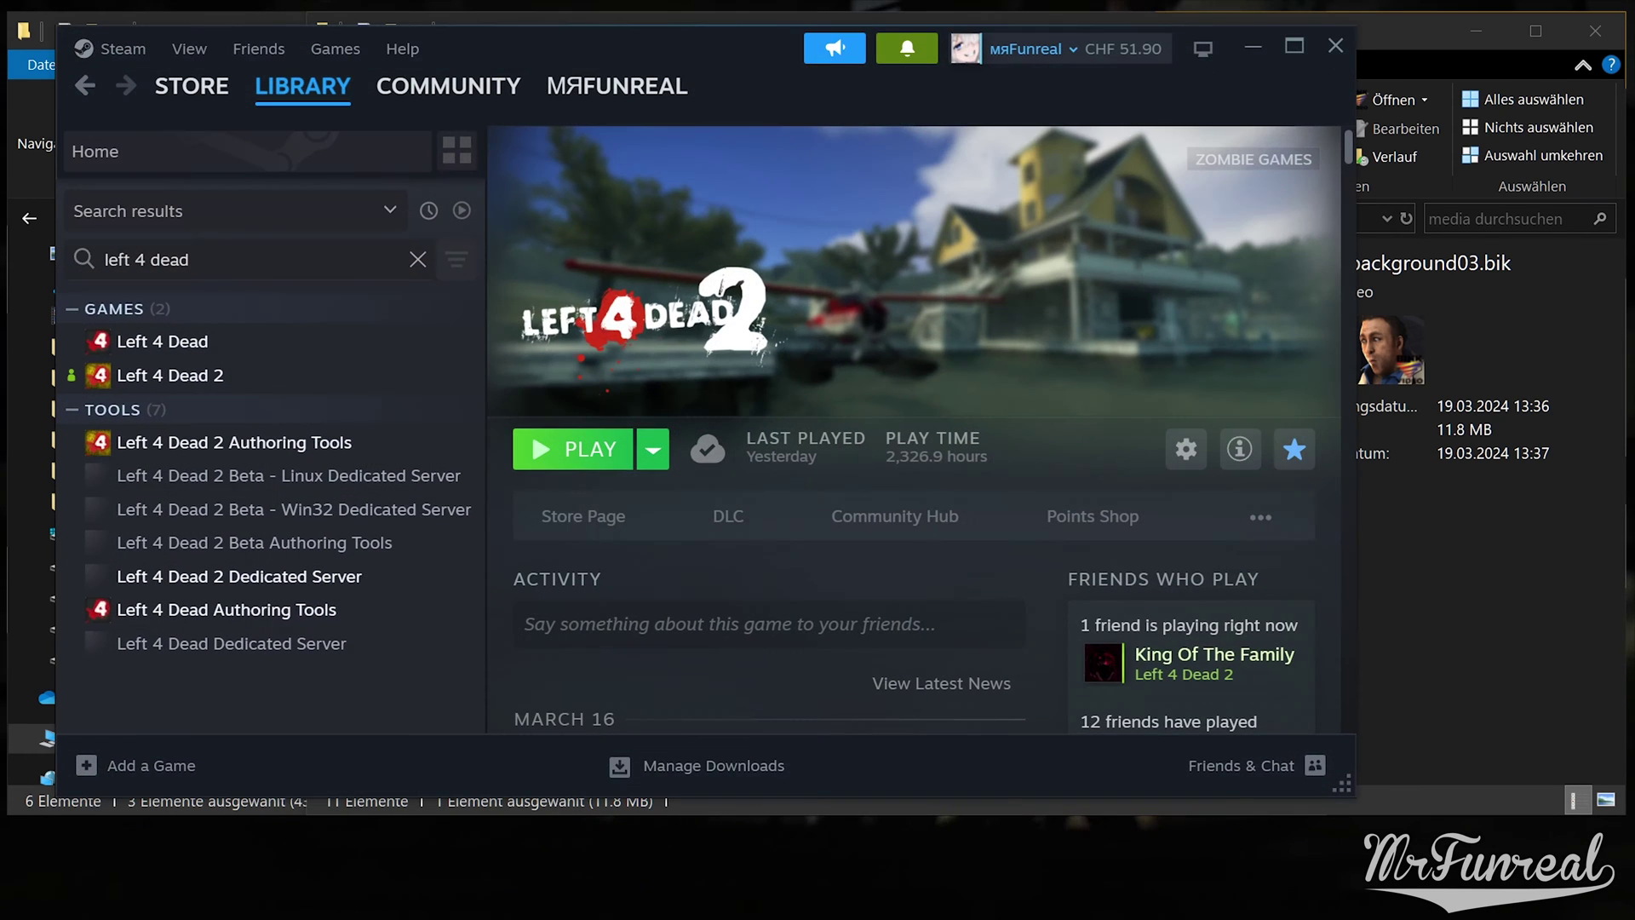
right_click(203, 379)
click(273, 628)
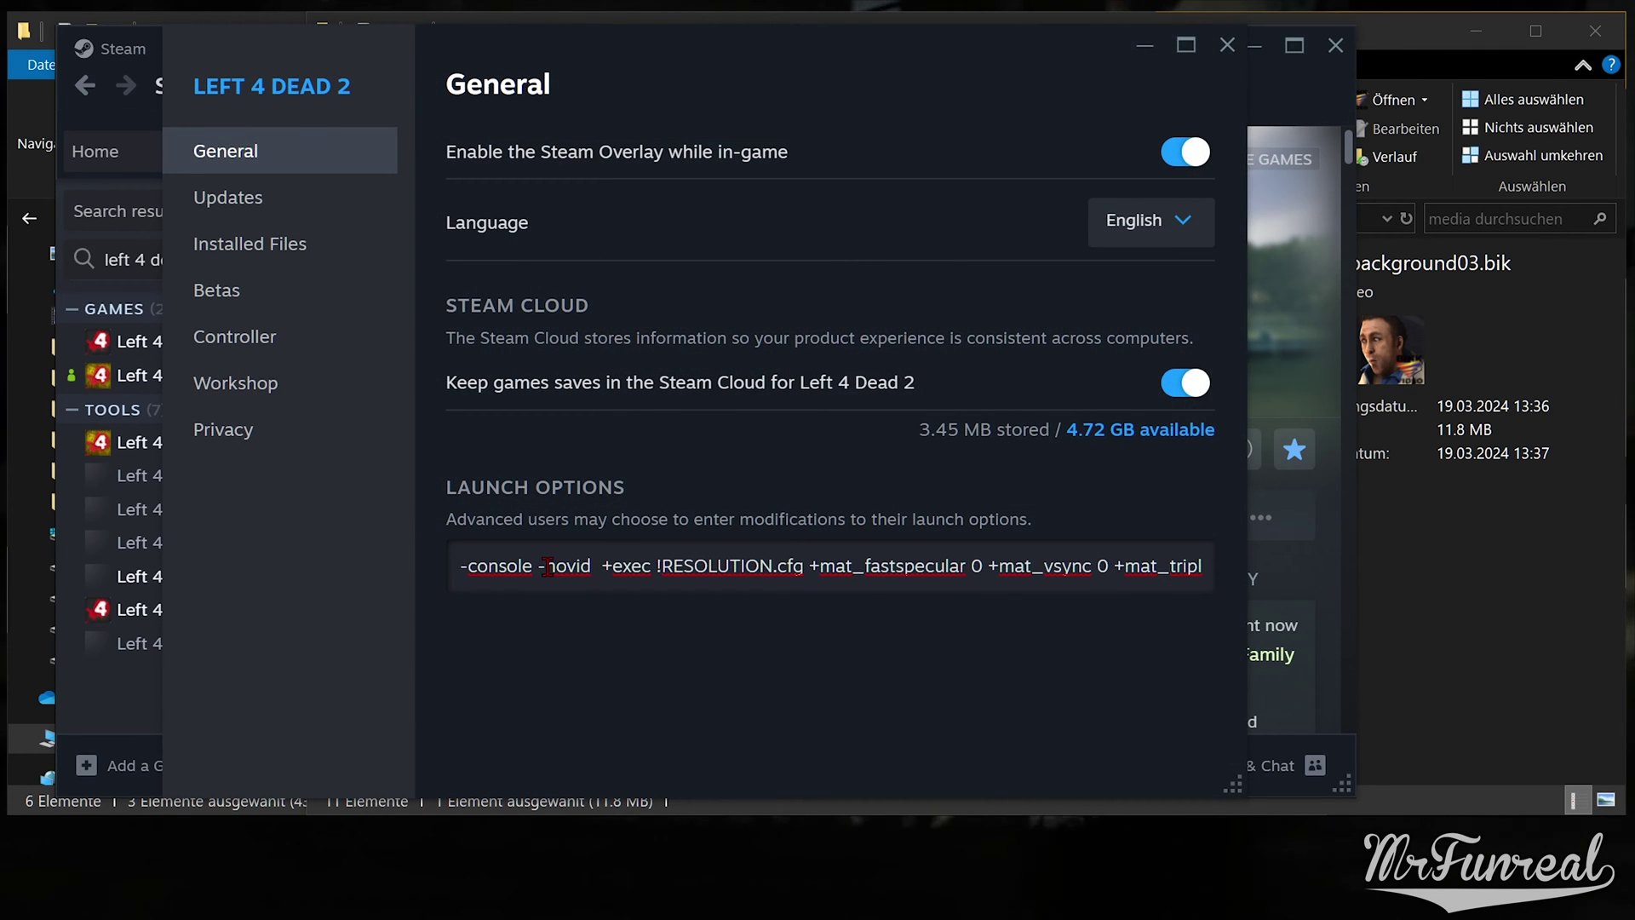
text(background 3)
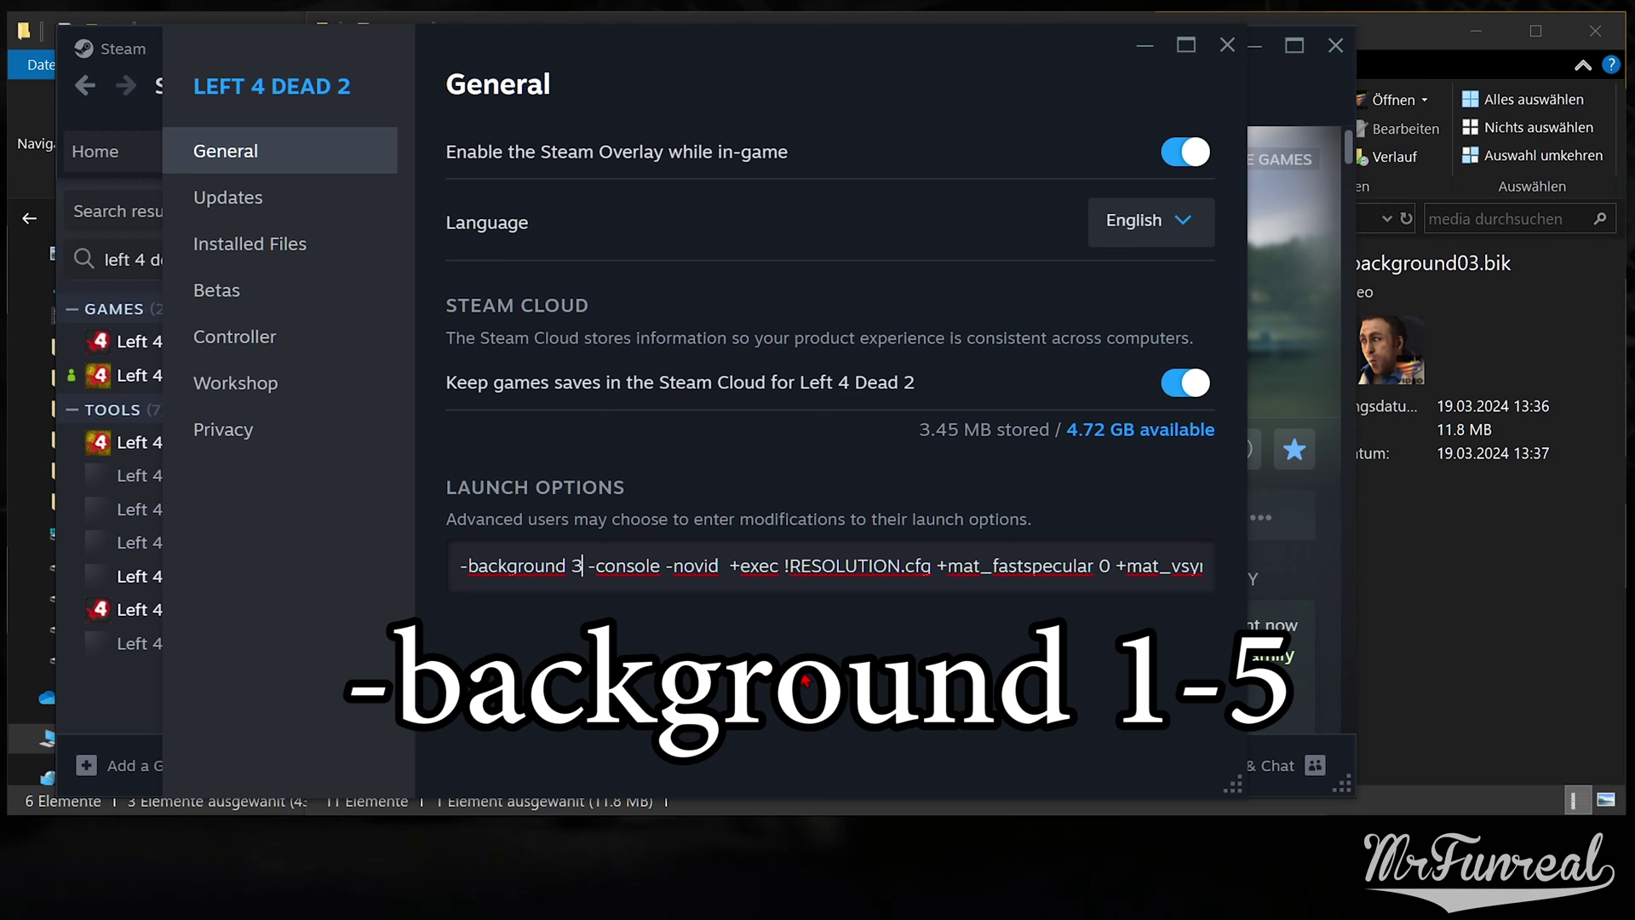
click(806, 679)
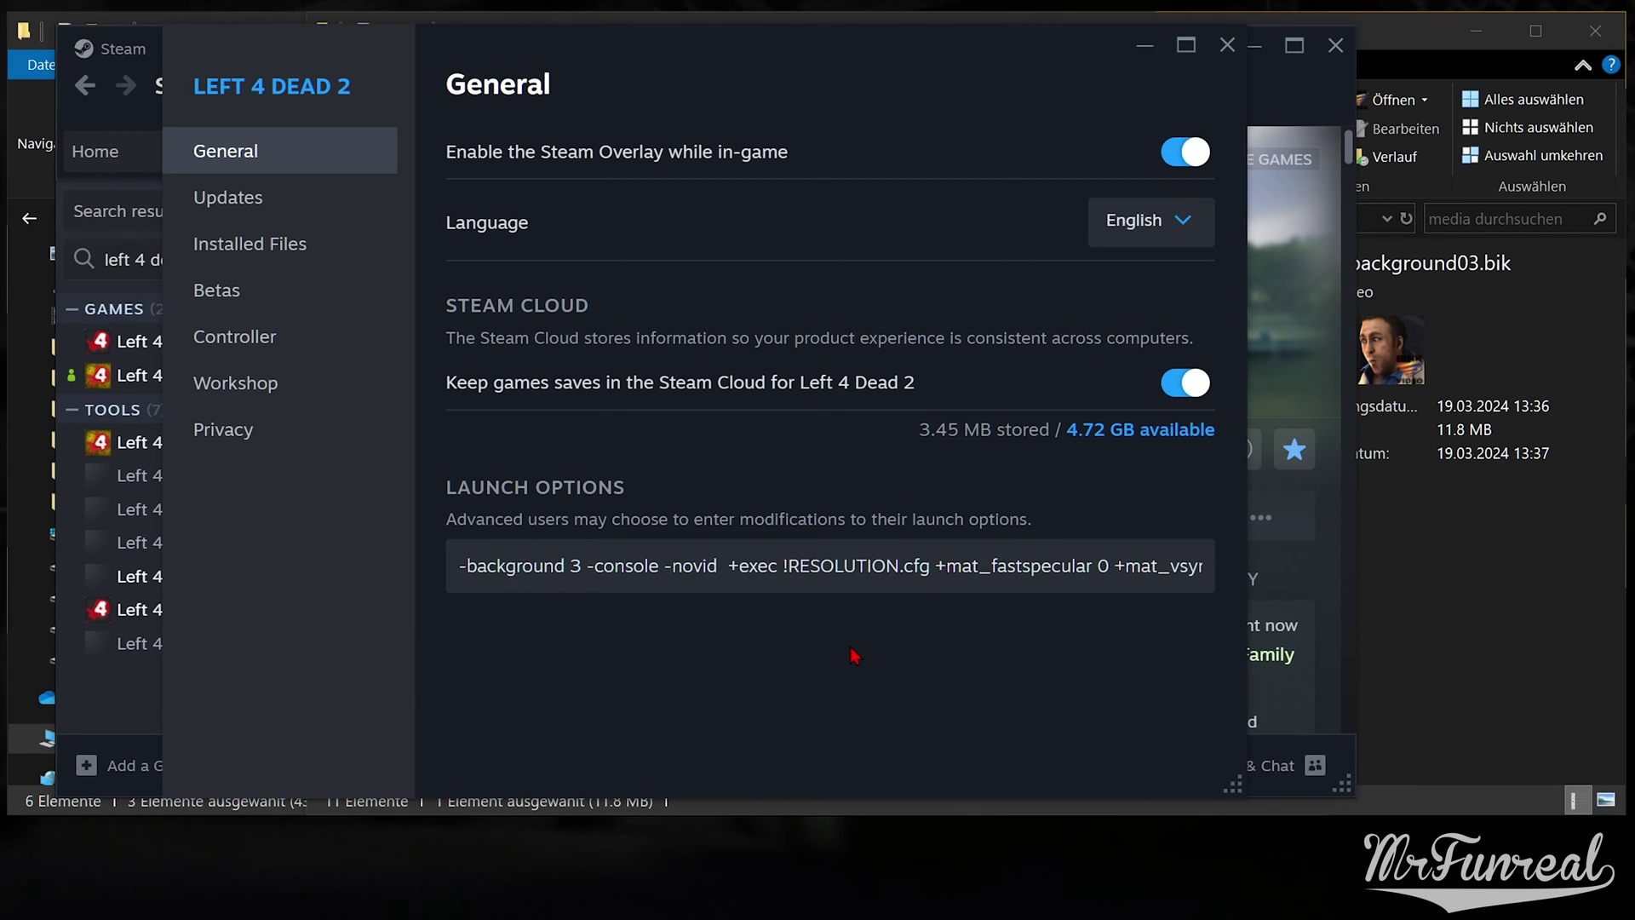
click(1226, 47)
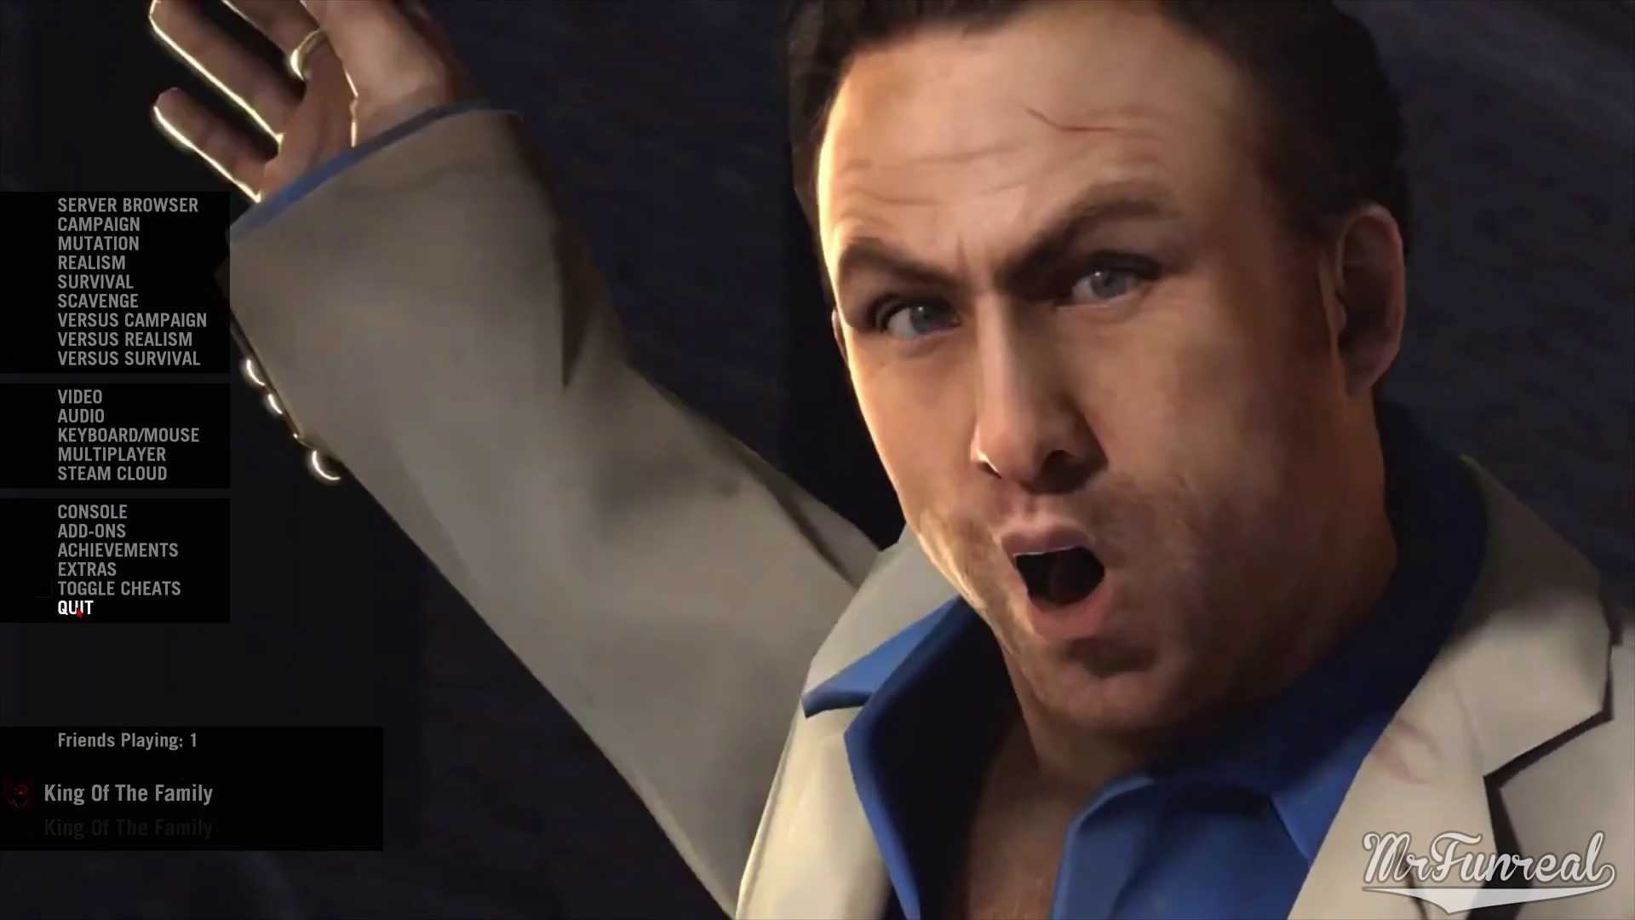
Bring up the quit prompt from the main menu, then cancel it to keep watching the background.
click(77, 611)
key(Escape)
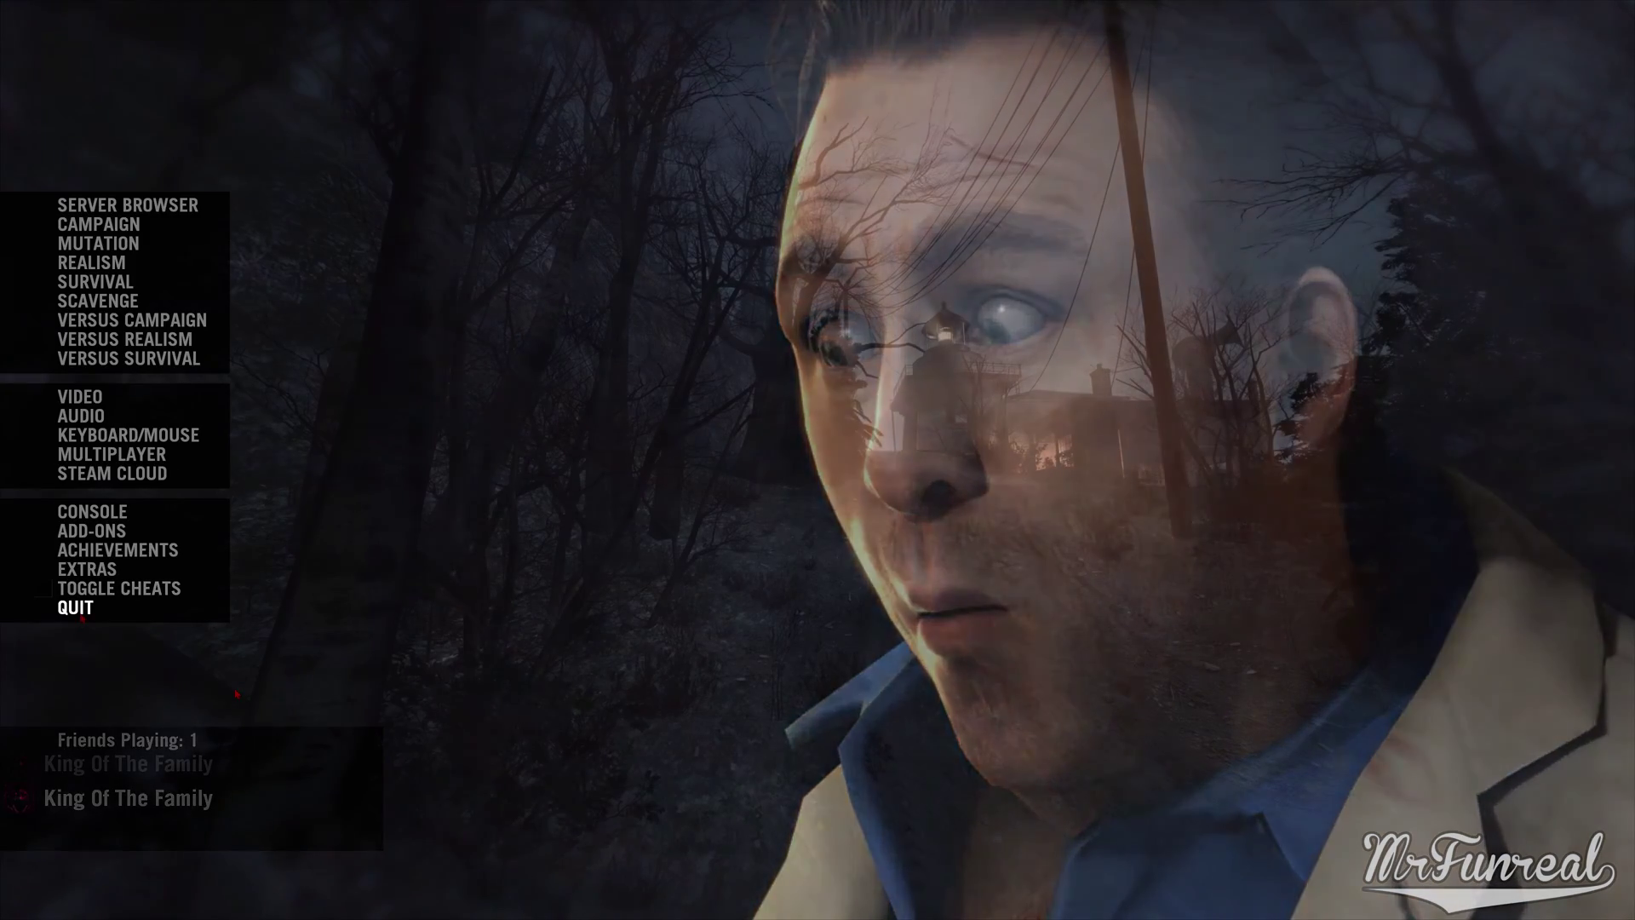